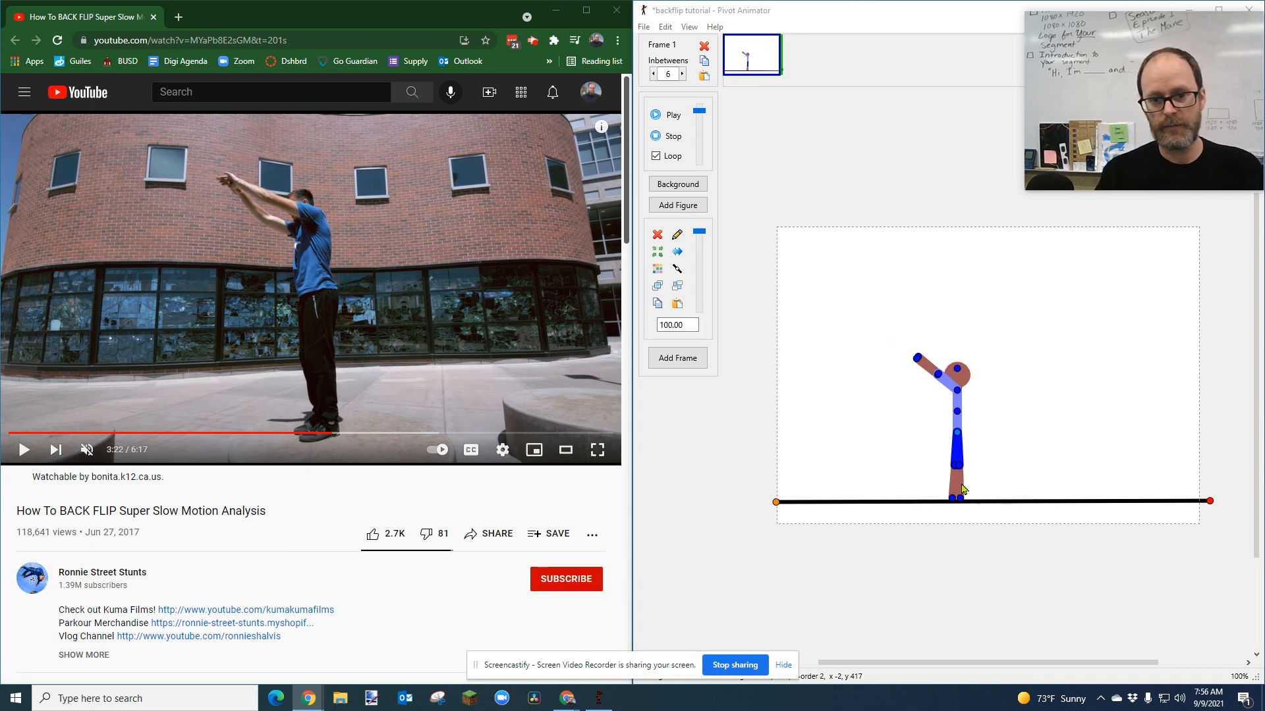
# Step: Add the standing pose with both arms raised to the timeline as another frame
pyautogui.scroll(2, 970, 421)
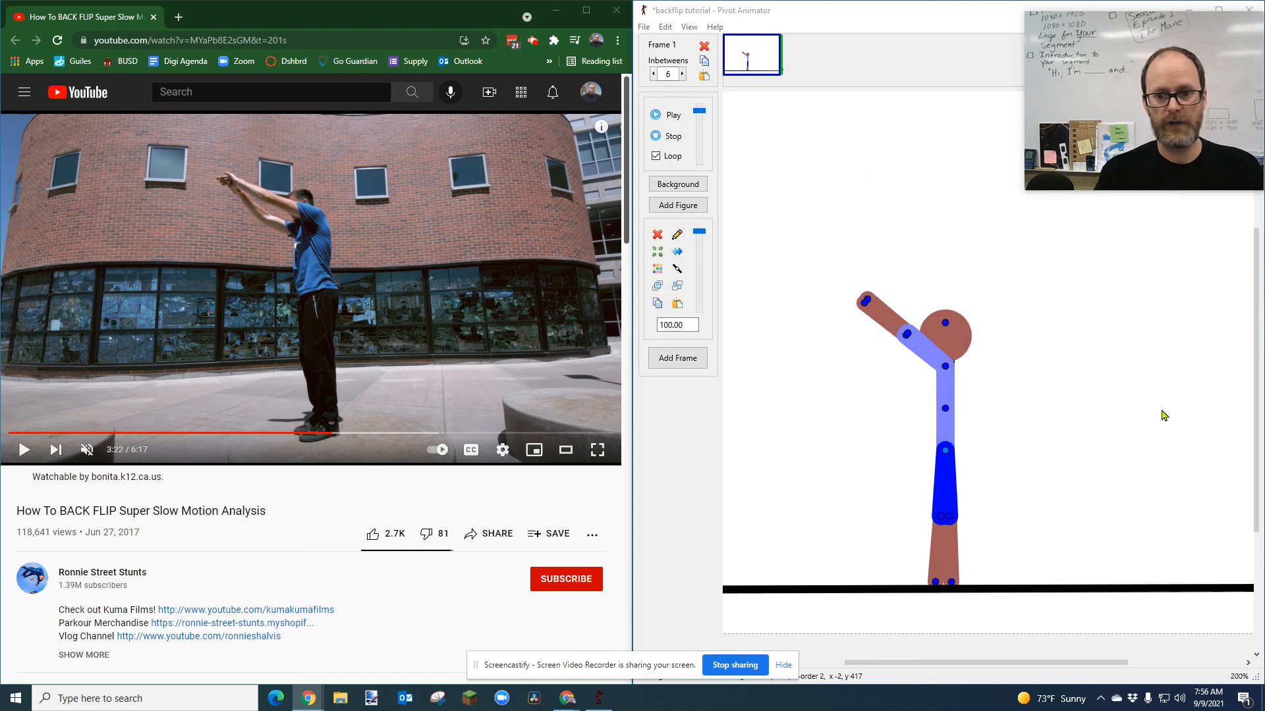
pyautogui.moveTo(1256, 396); pyautogui.dragTo(1256, 407)
pyautogui.click(789, 231)
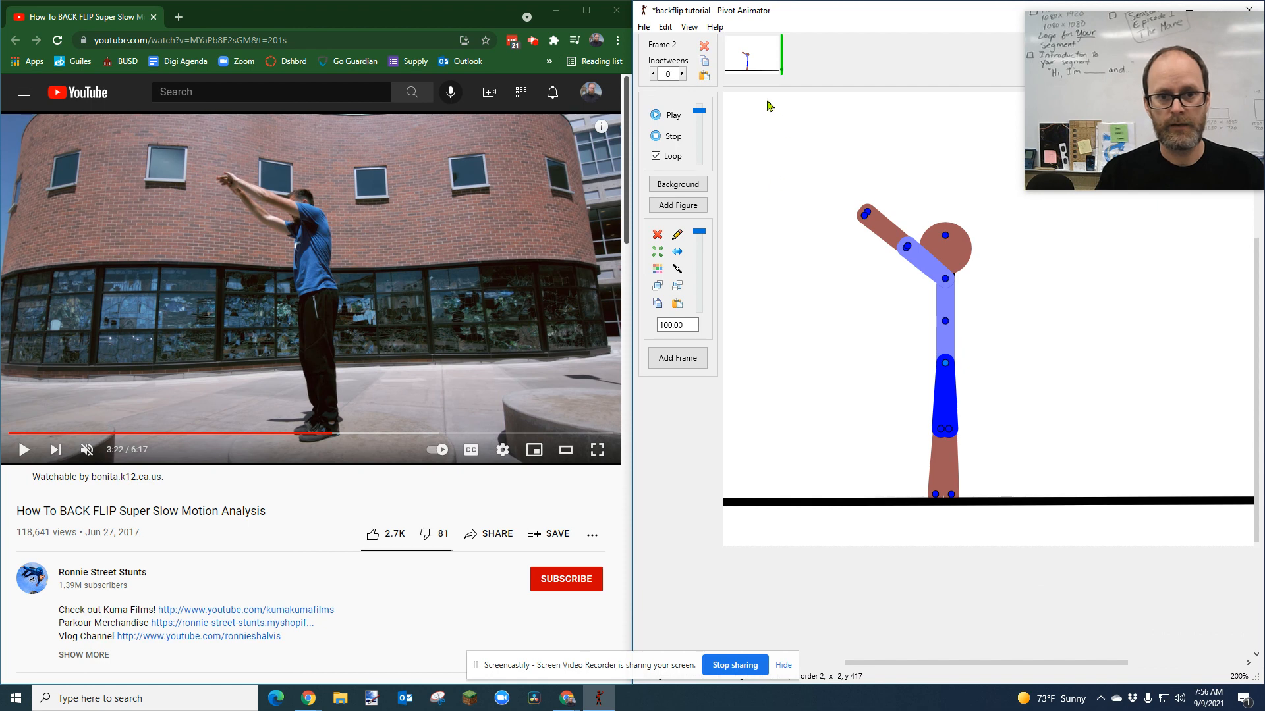
pyautogui.press('Return')
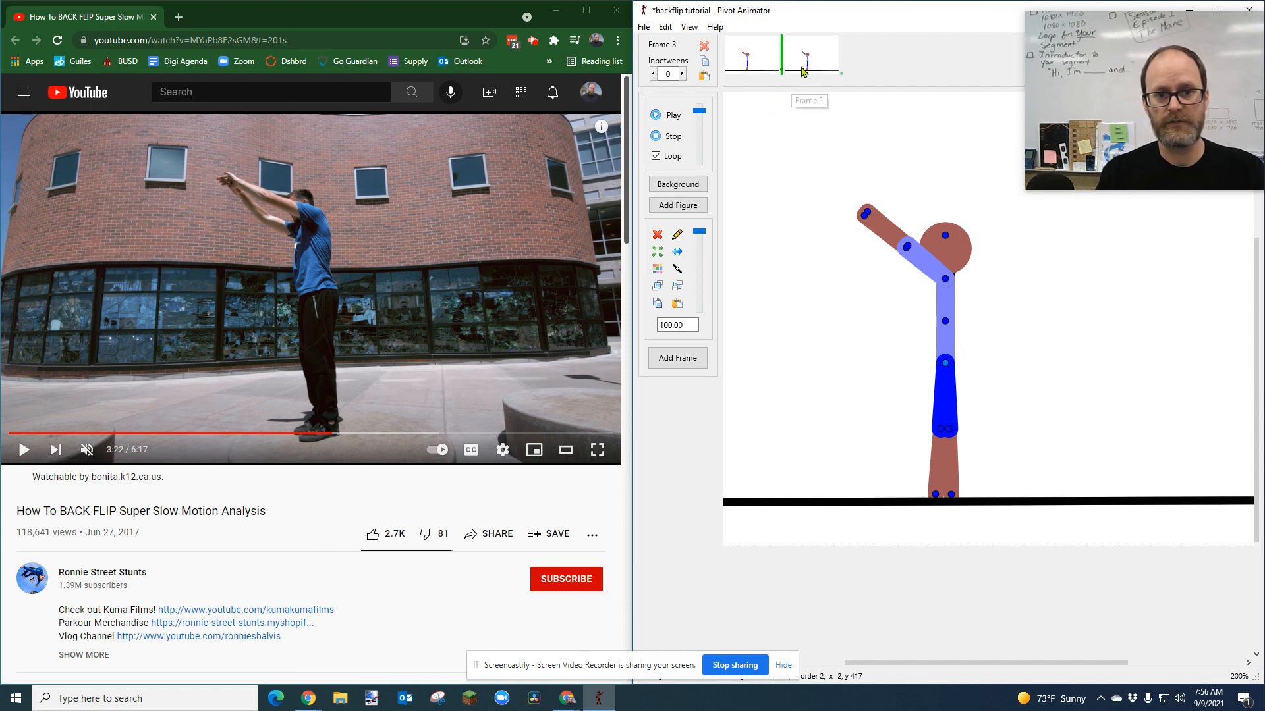
# Step: Play the YouTube reference video to 3:26 and lower the figure's arms forward to just below shoulder height to match it
pyautogui.click(292, 333)
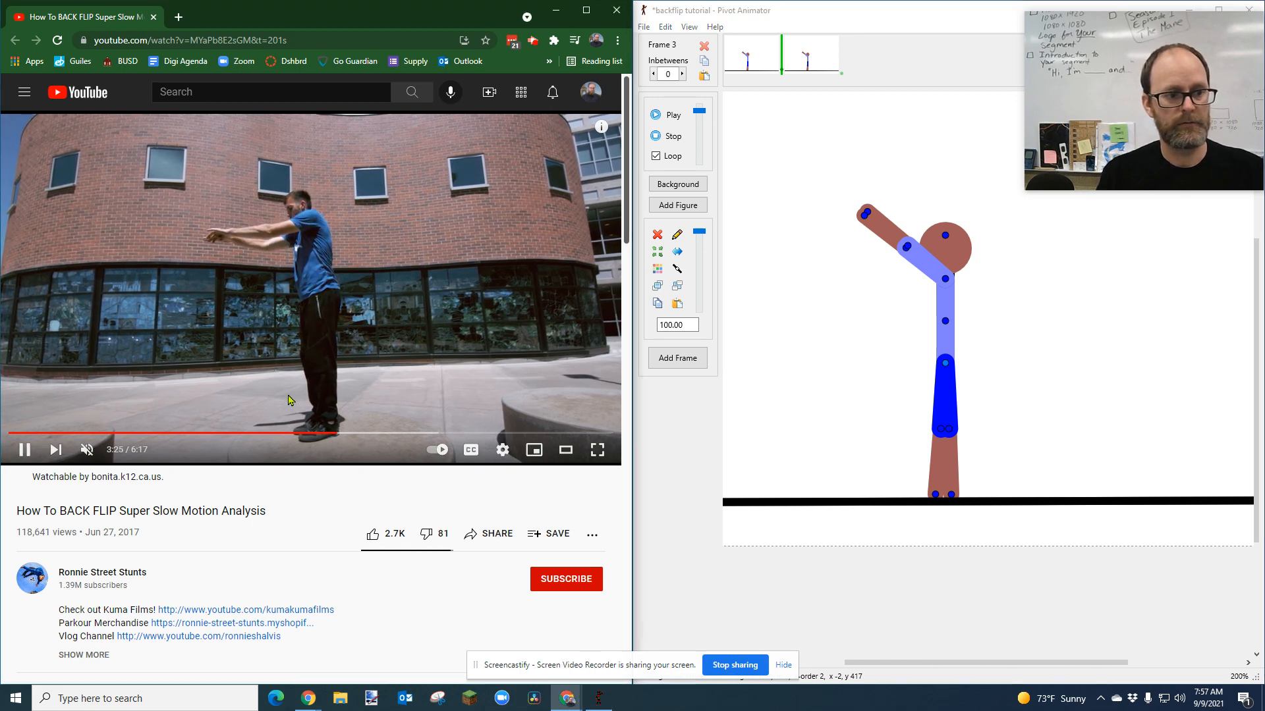
pyautogui.click(291, 250)
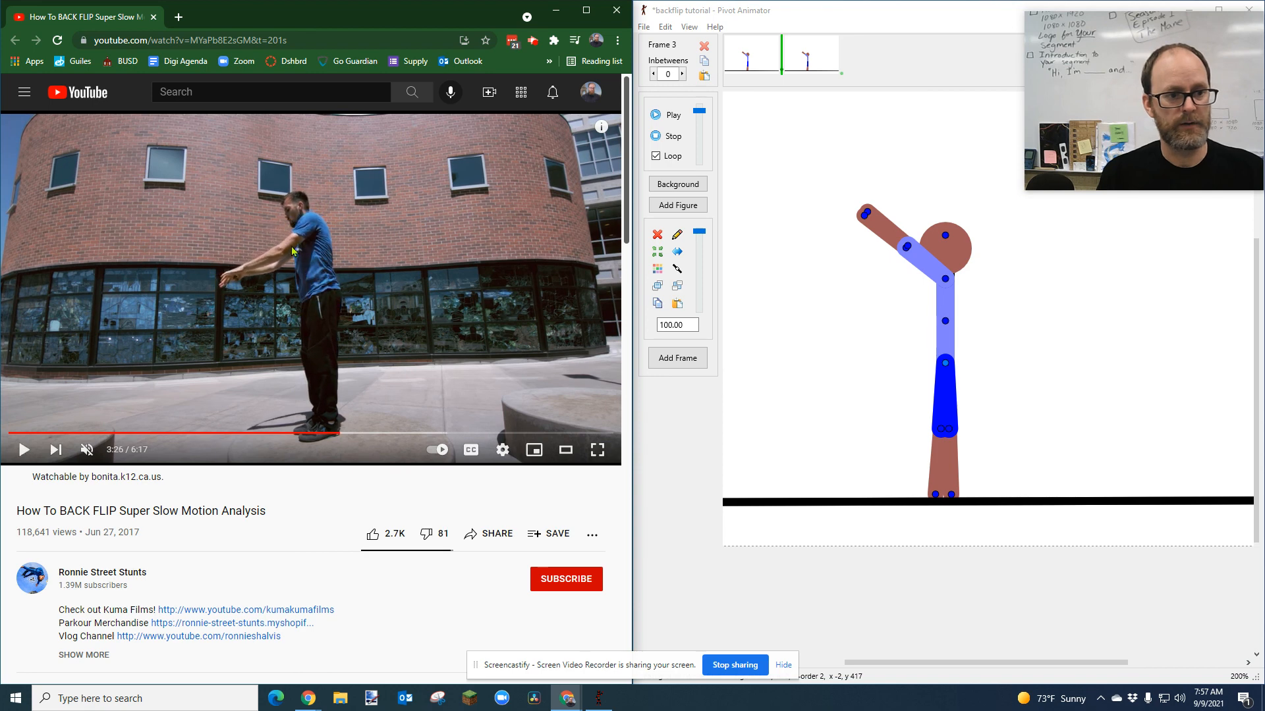
pyautogui.moveTo(907, 250); pyautogui.dragTo(896, 292)
pyautogui.moveTo(905, 249); pyautogui.dragTo(891, 304)
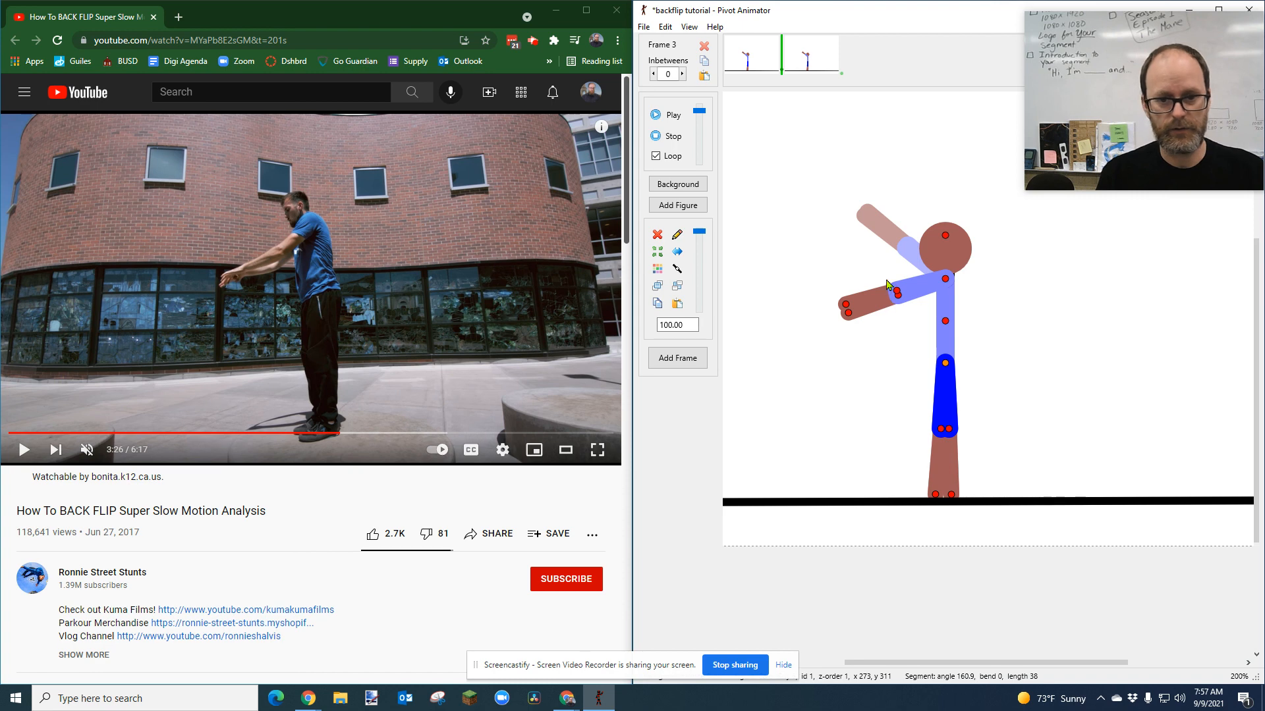
pyautogui.moveTo(897, 294); pyautogui.dragTo(851, 319)
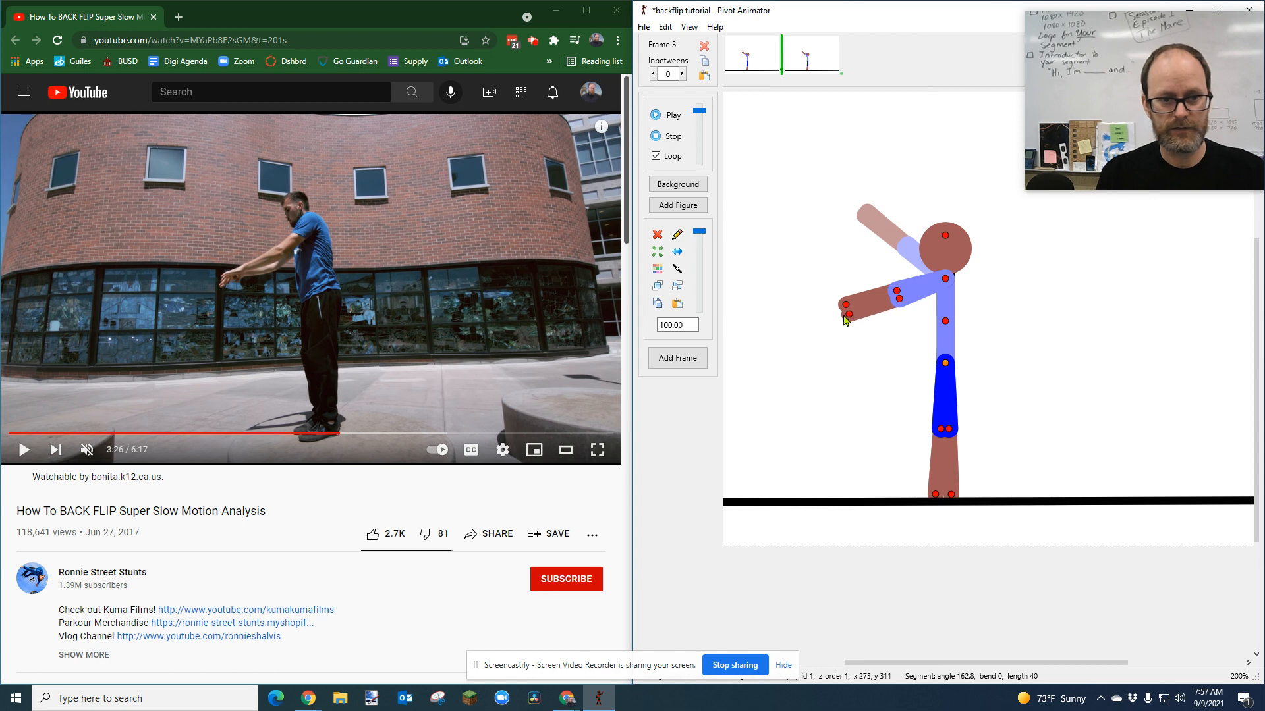
pyautogui.scroll(2, 896, 301)
pyautogui.scroll(-2, 896, 301)
pyautogui.scroll(2, 895, 301)
pyautogui.scroll(-1, 896, 301)
pyautogui.scroll(1, 896, 301)
pyautogui.scroll(-2, 896, 301)
pyautogui.scroll(2, 896, 301)
pyautogui.scroll(-2, 896, 301)
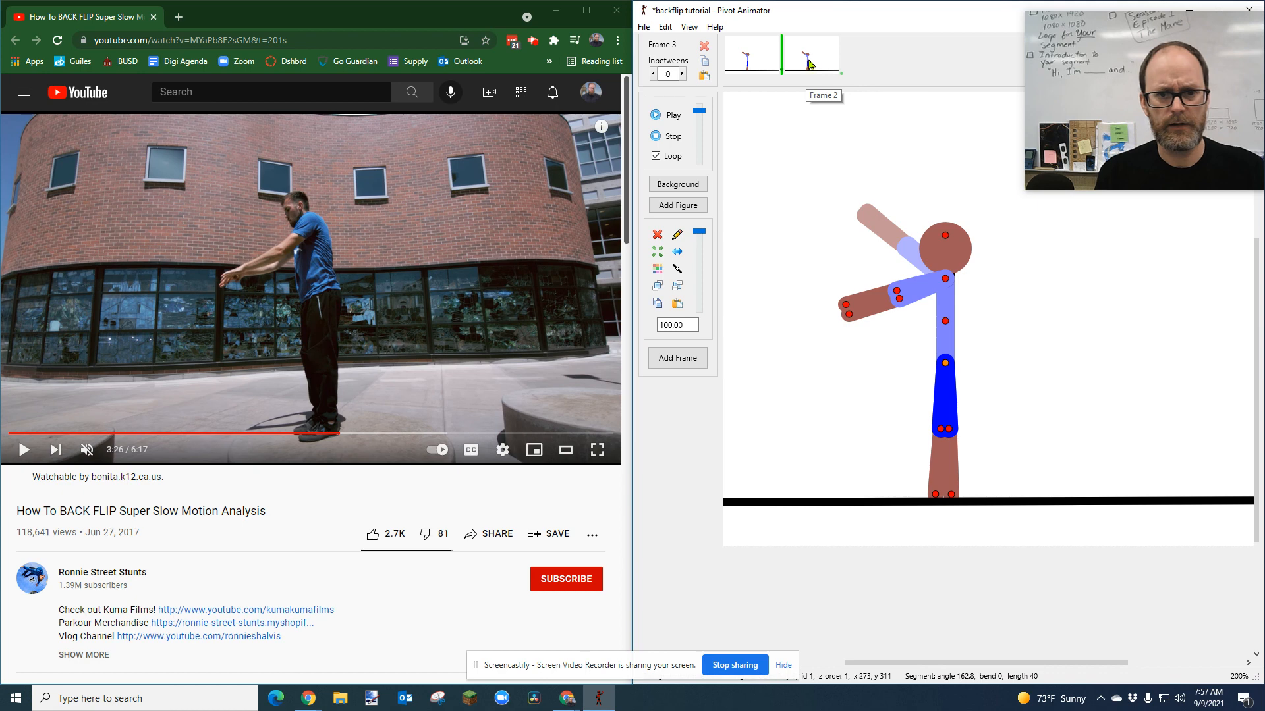
# Step: Add the lowered-arms pose as a frame and delete the duplicate first frame from the timeline
pyautogui.hotkey('ctrl', 'f')
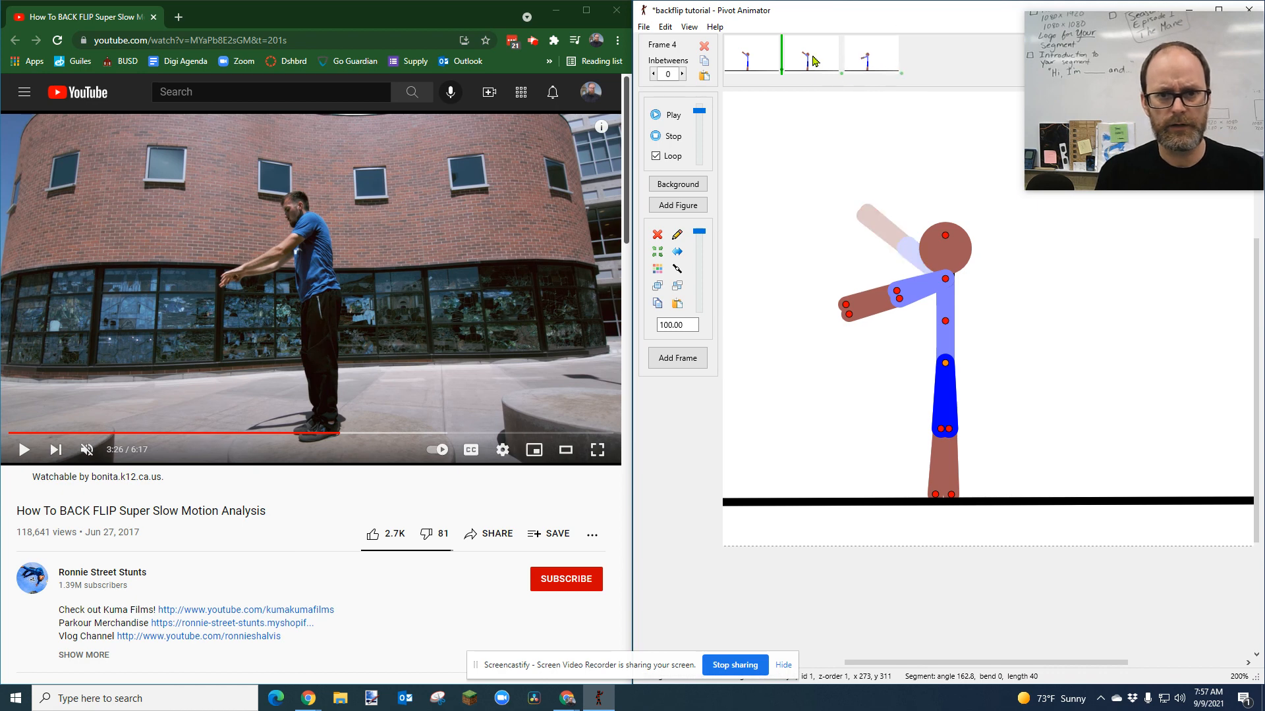
pyautogui.click(750, 63)
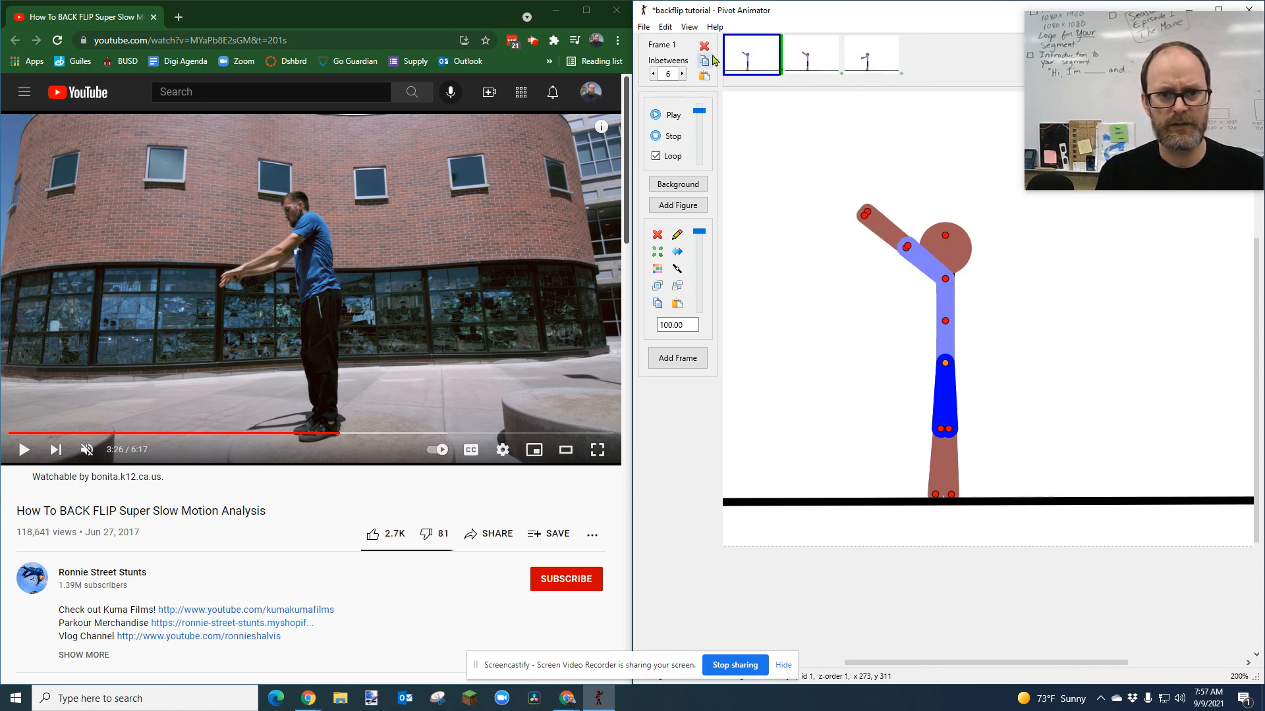
pyautogui.click(705, 46)
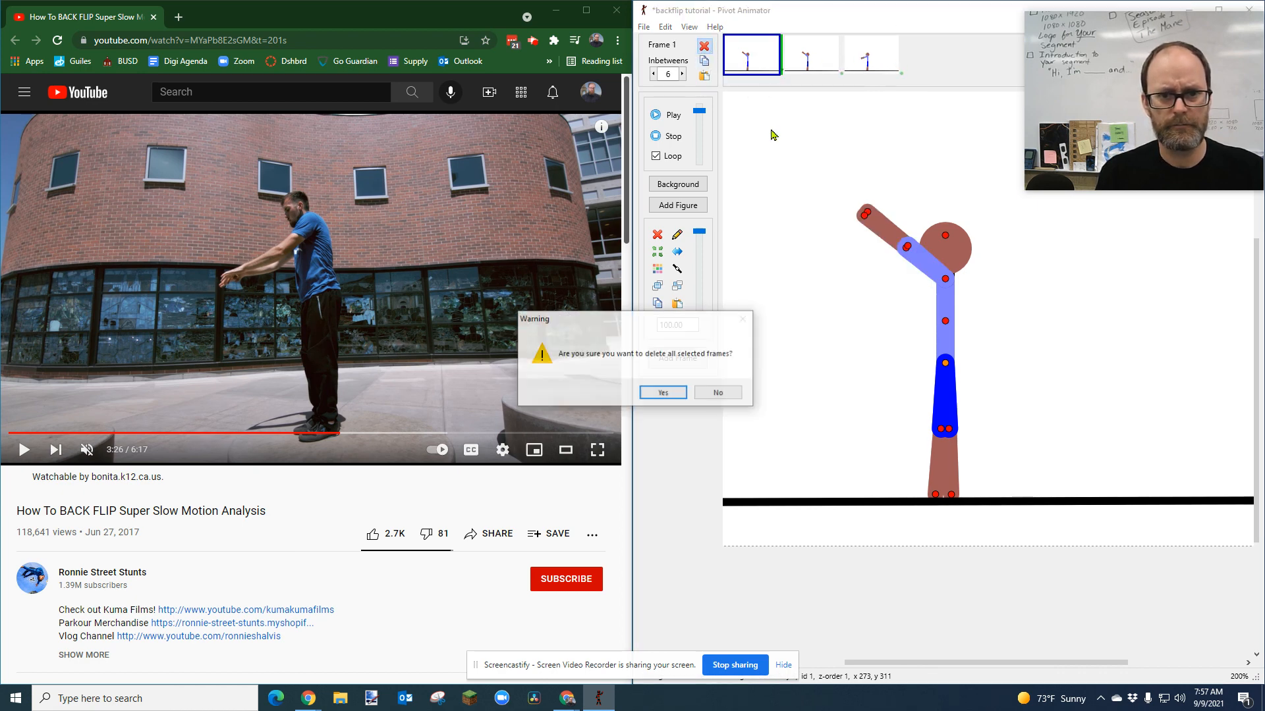
pyautogui.click(657, 394)
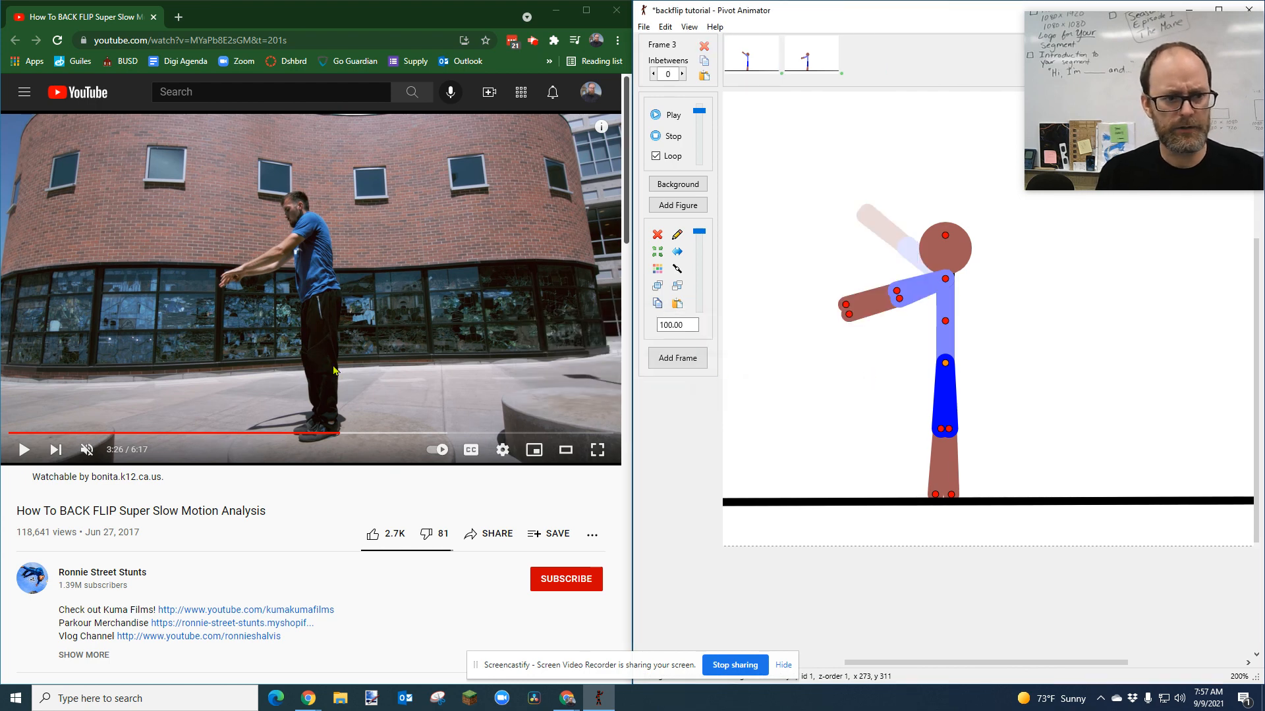
# Step: Advance the reference video to 3:31, lean the figure slightly forward with its arms hanging beside the body, and add the pose as a frame
pyautogui.click(325, 301)
pyautogui.click(324, 298)
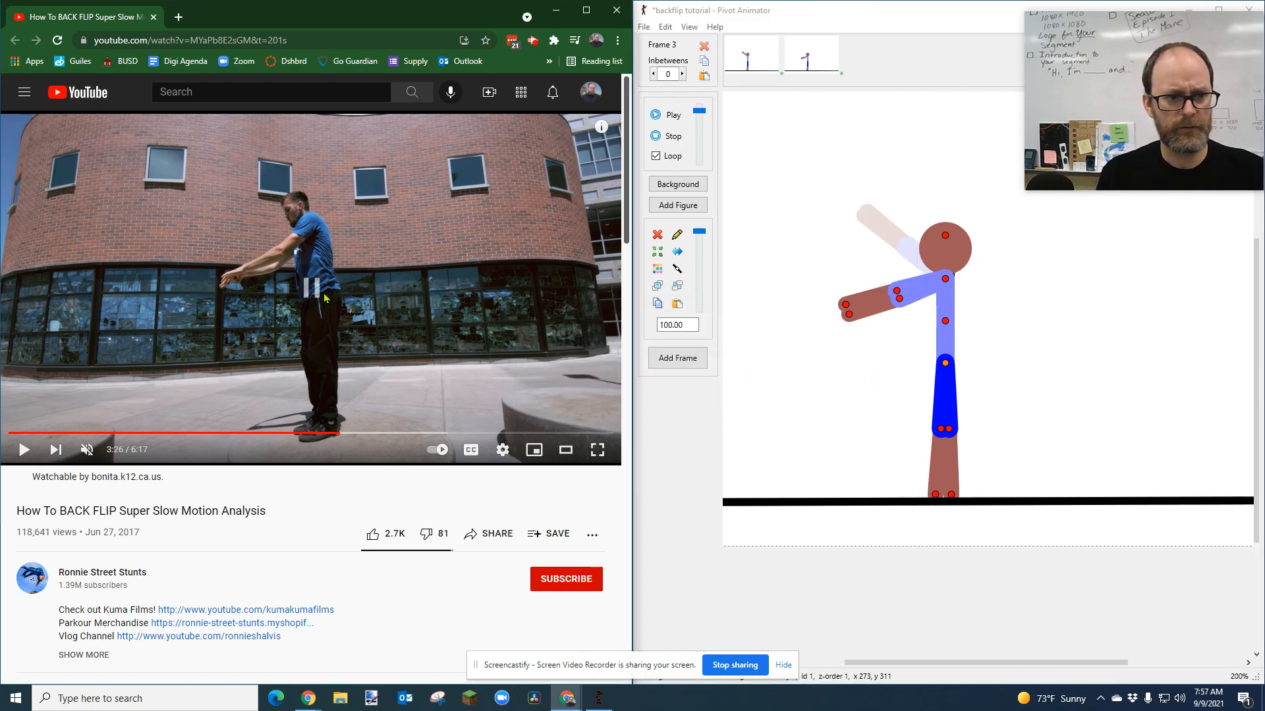
pyautogui.click(333, 303)
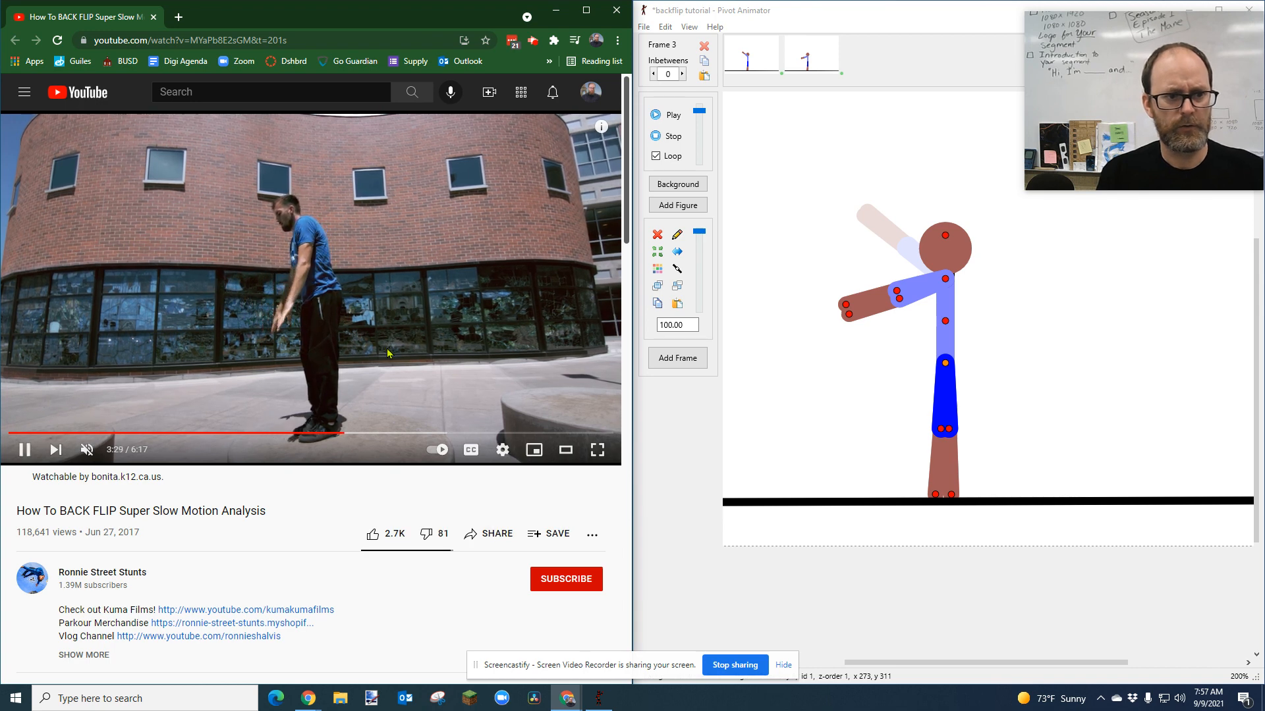
pyautogui.click(290, 234)
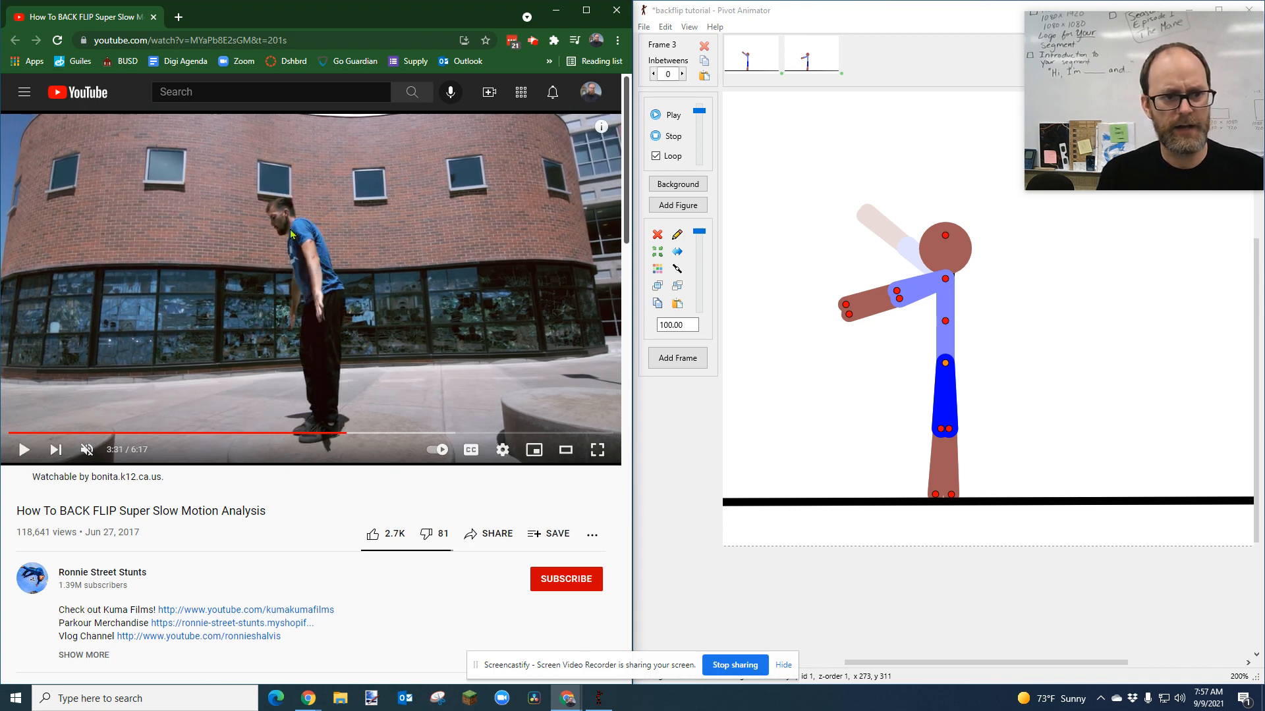
pyautogui.moveTo(946, 326)
pyautogui.mouseDown()
pyautogui.moveTo(931, 341)
pyautogui.moveTo(949, 347)
pyautogui.moveTo(915, 325)
pyautogui.moveTo(944, 344)
pyautogui.mouseUp()
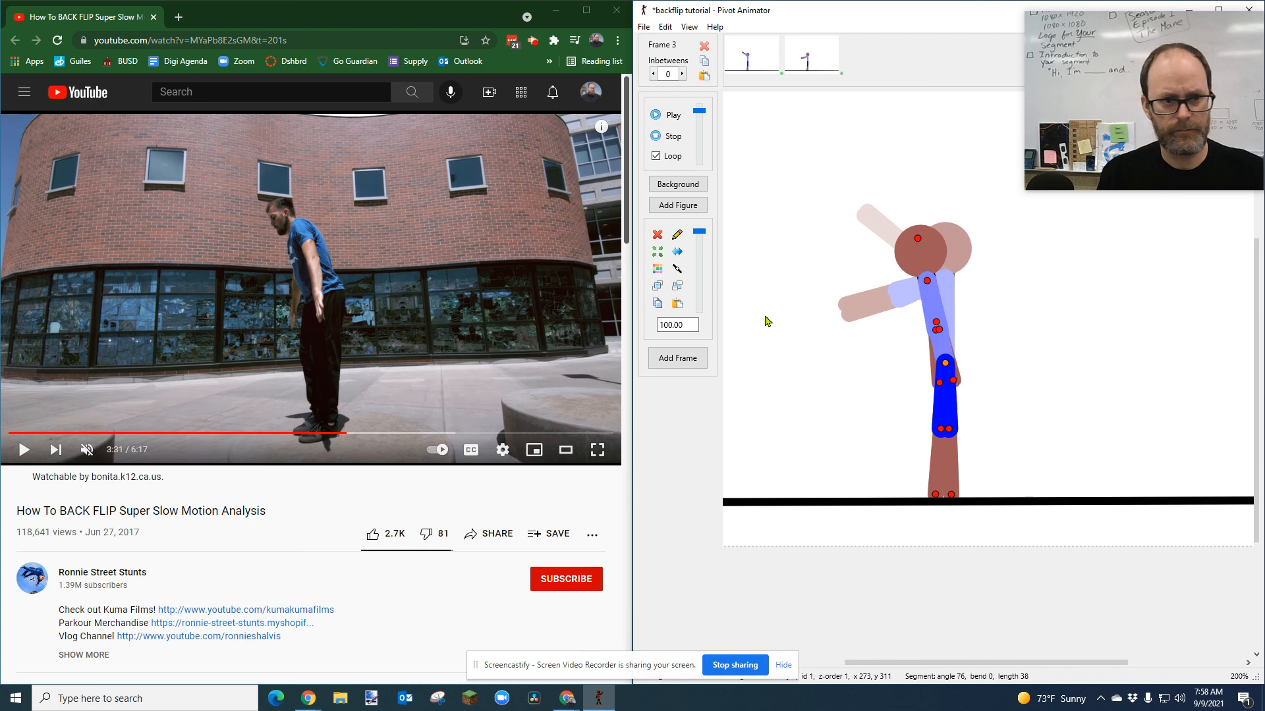
pyautogui.press('Return')
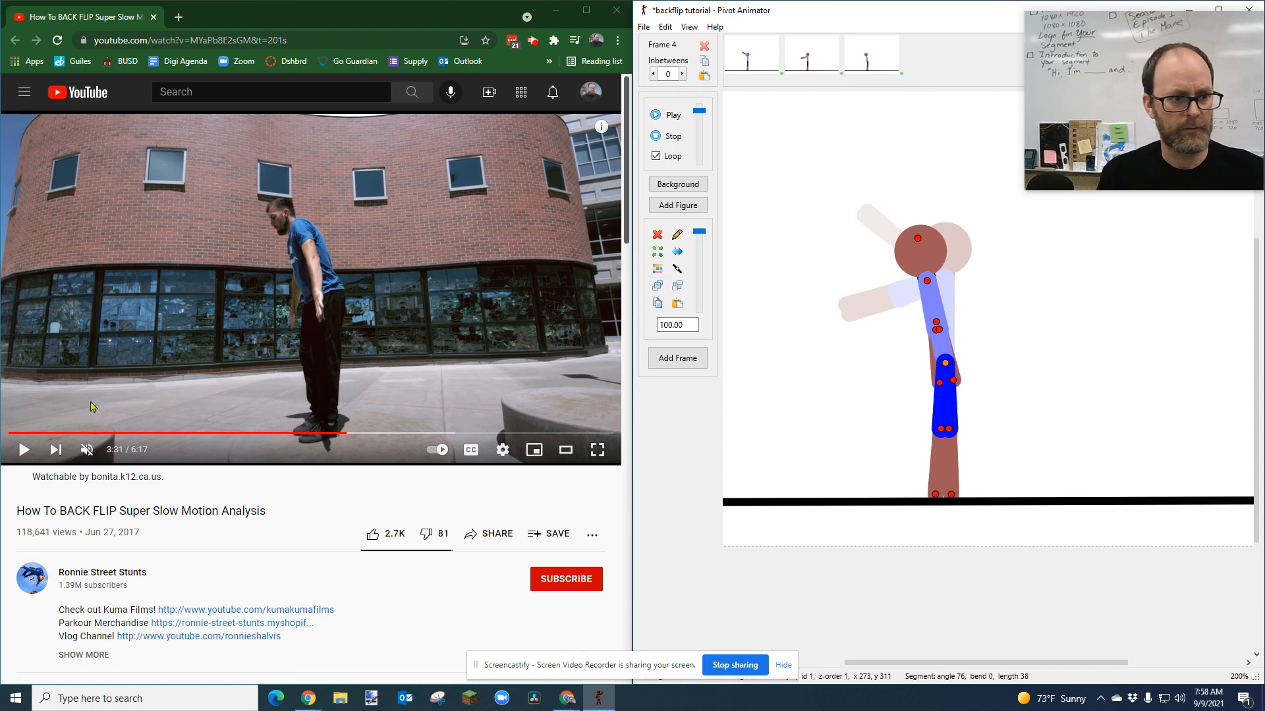
# Step: Advance the video to 3:34, match its deeper forward lean with lowered head and arms swung up behind, and add the frame
pyautogui.click(24, 449)
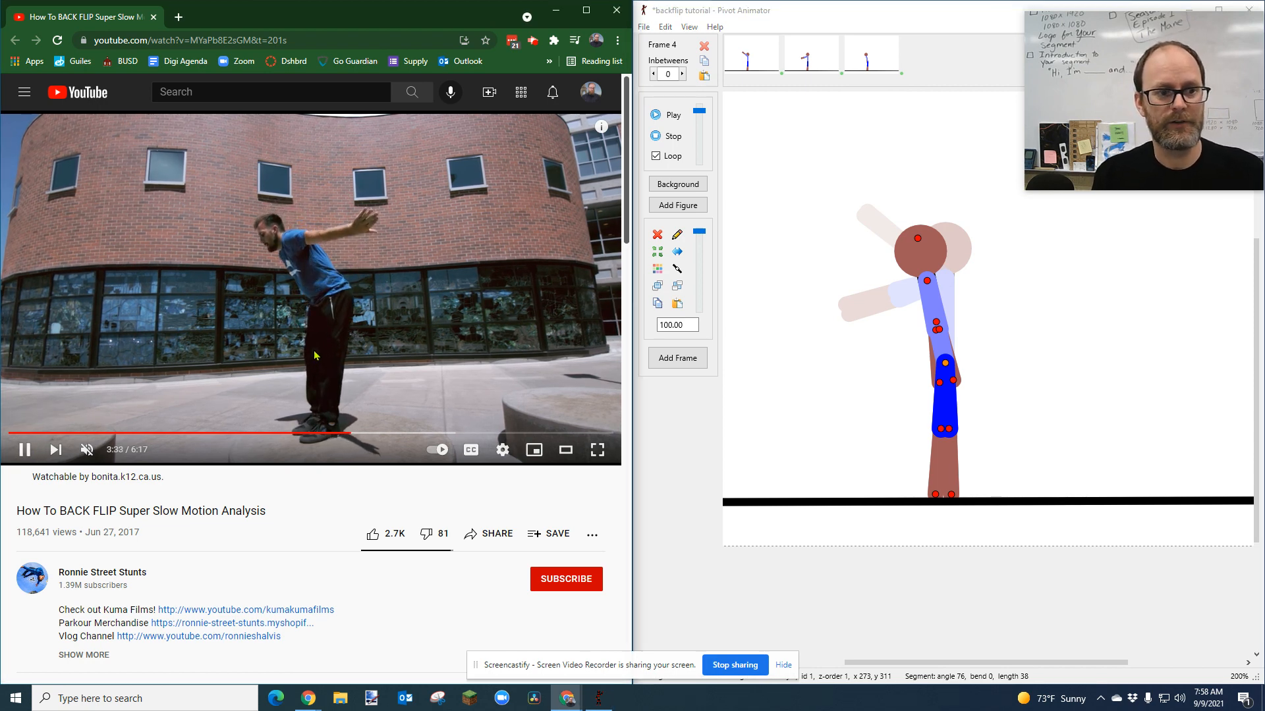
pyautogui.click(334, 397)
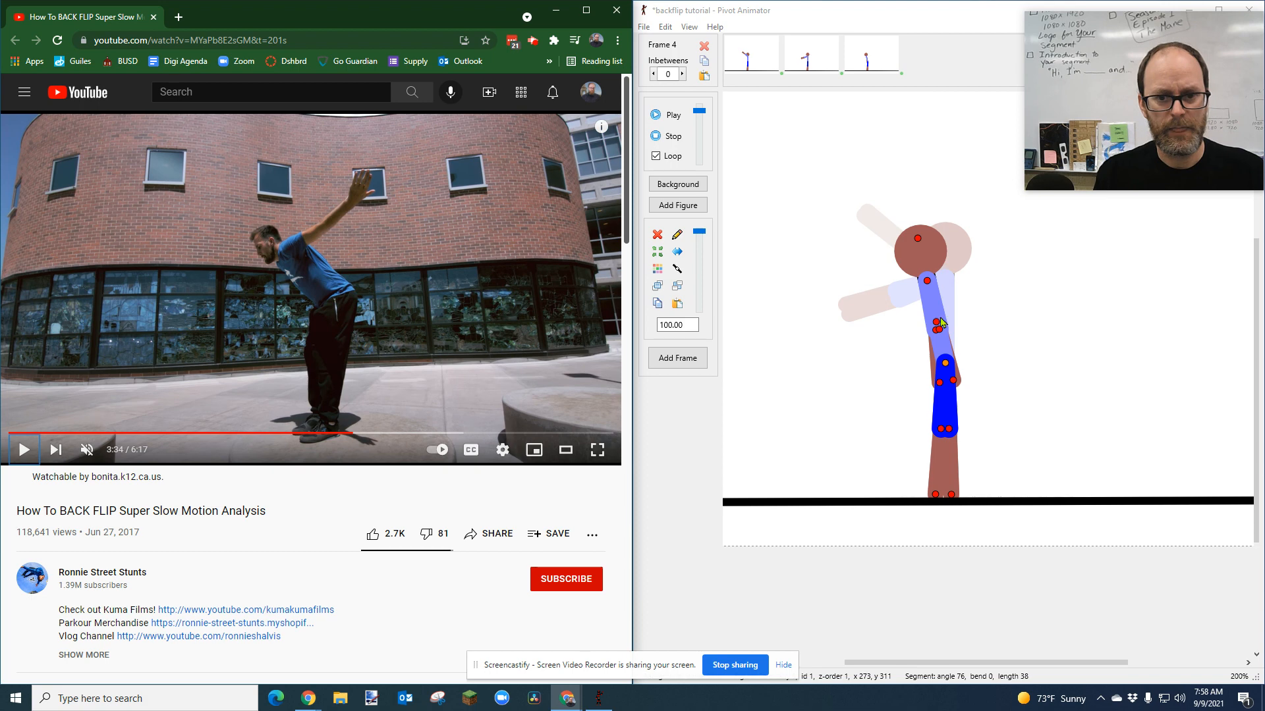
pyautogui.moveTo(939, 331); pyautogui.dragTo(998, 272)
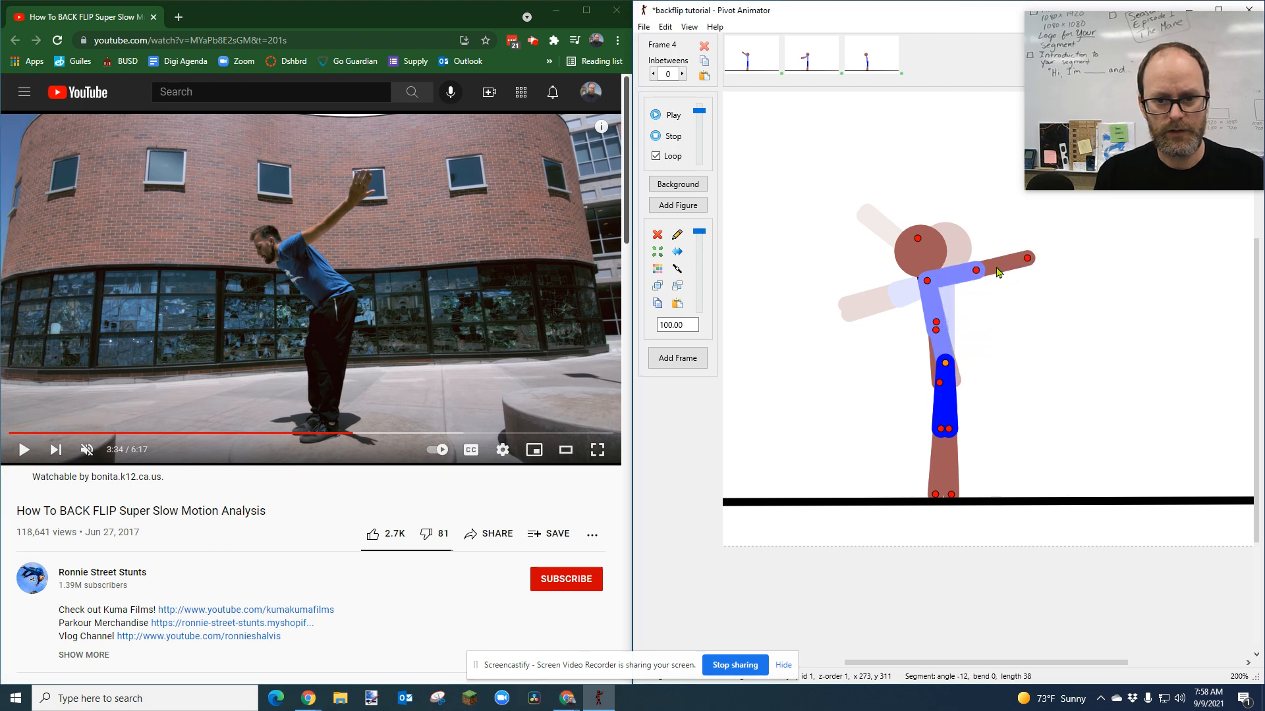
pyautogui.moveTo(940, 340); pyautogui.dragTo(980, 249)
pyautogui.moveTo(936, 325); pyautogui.dragTo(921, 318)
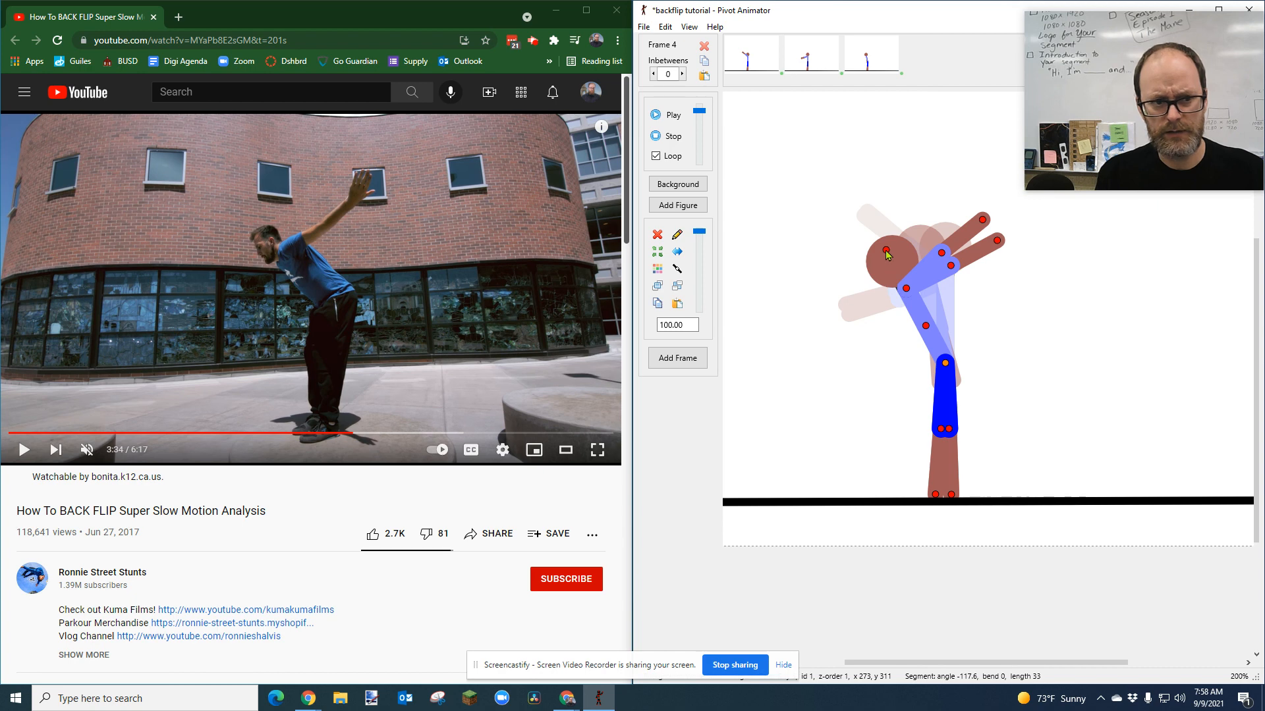
pyautogui.moveTo(887, 252); pyautogui.dragTo(881, 255)
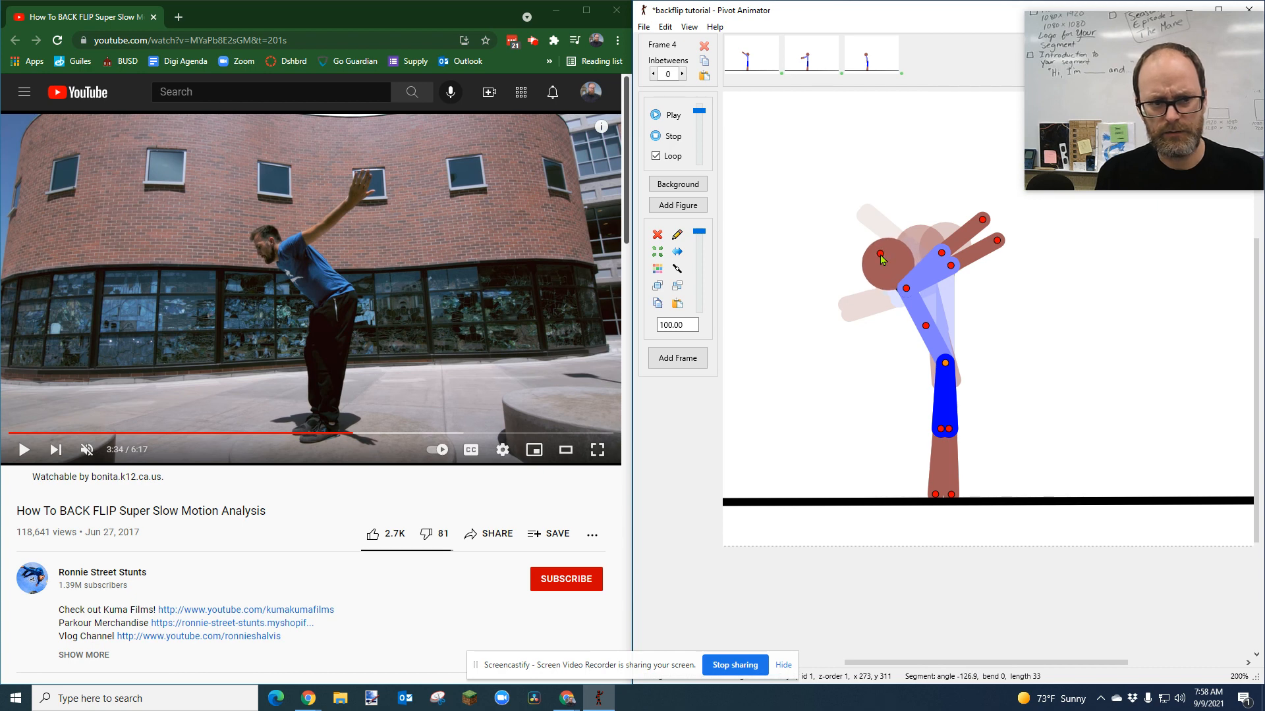
pyautogui.moveTo(950, 266); pyautogui.dragTo(960, 251)
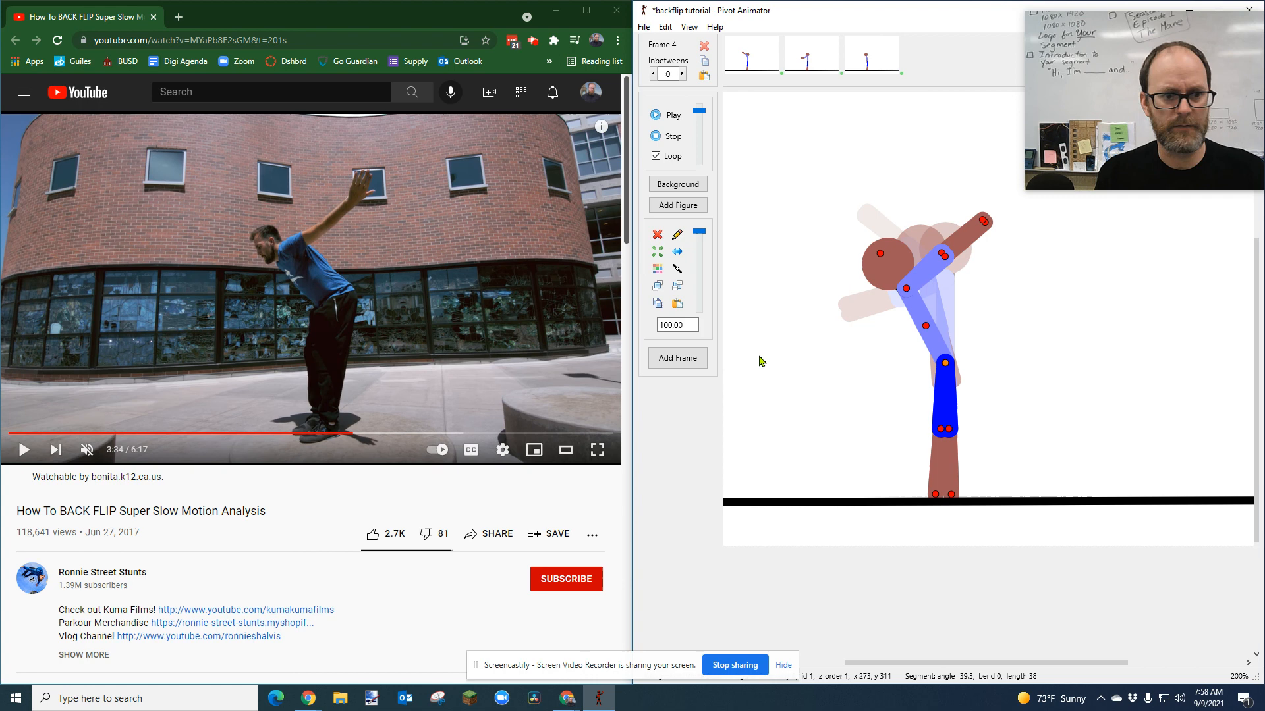
pyautogui.press('Return')
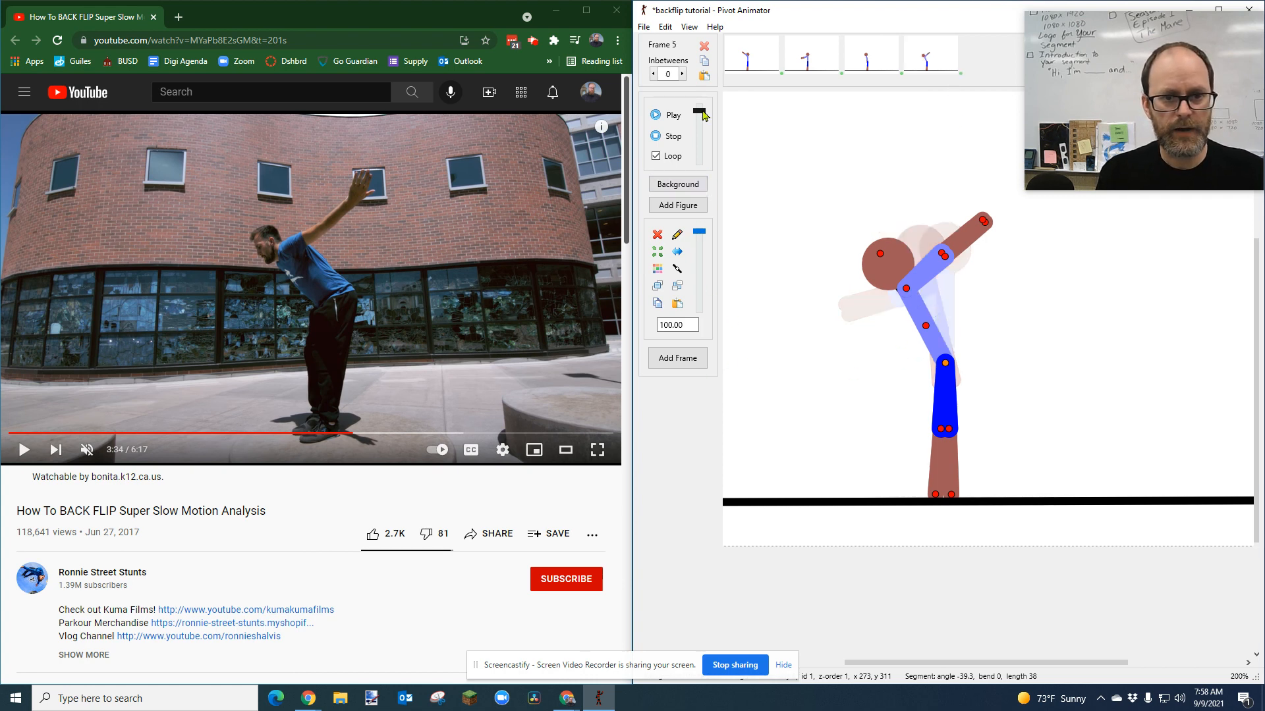
# Step: Lower the playback speed to 6 fps and step back and forth through the four frames to check the poses
pyautogui.moveTo(699, 110); pyautogui.dragTo(708, 175)
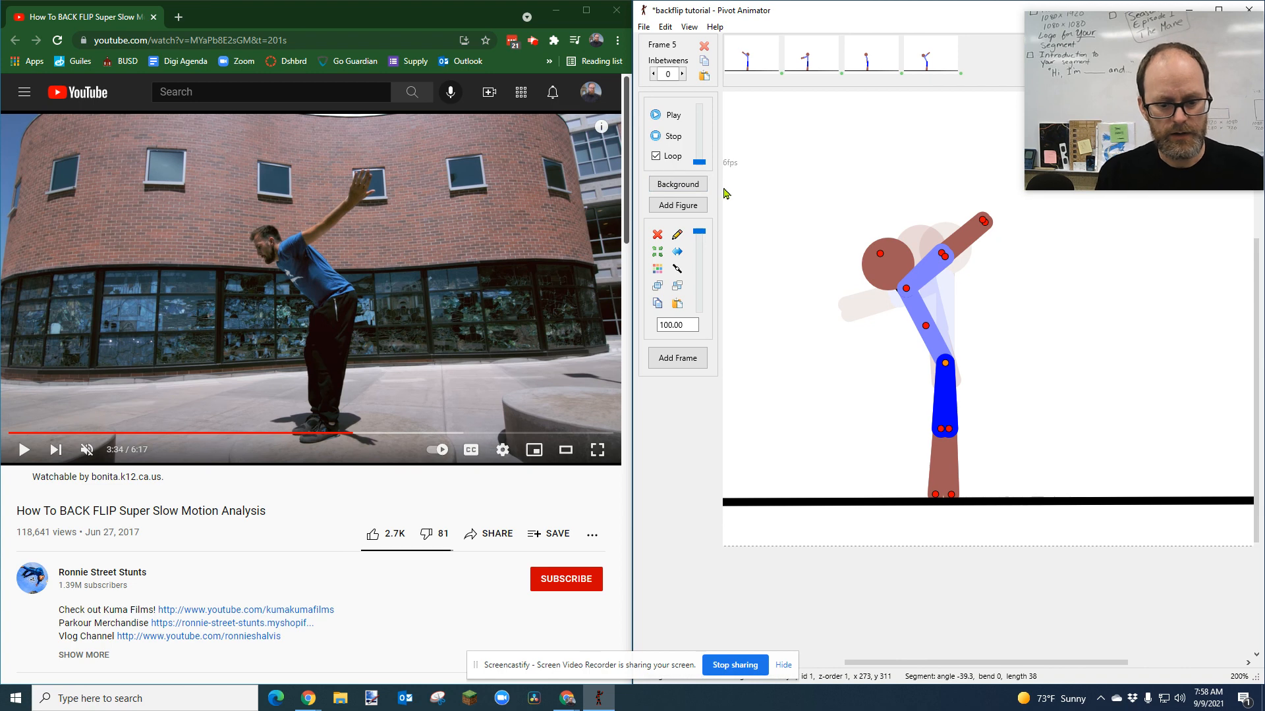
pyautogui.press('Left')
pyautogui.press('Left')
pyautogui.press('Left')
pyautogui.press('Left')
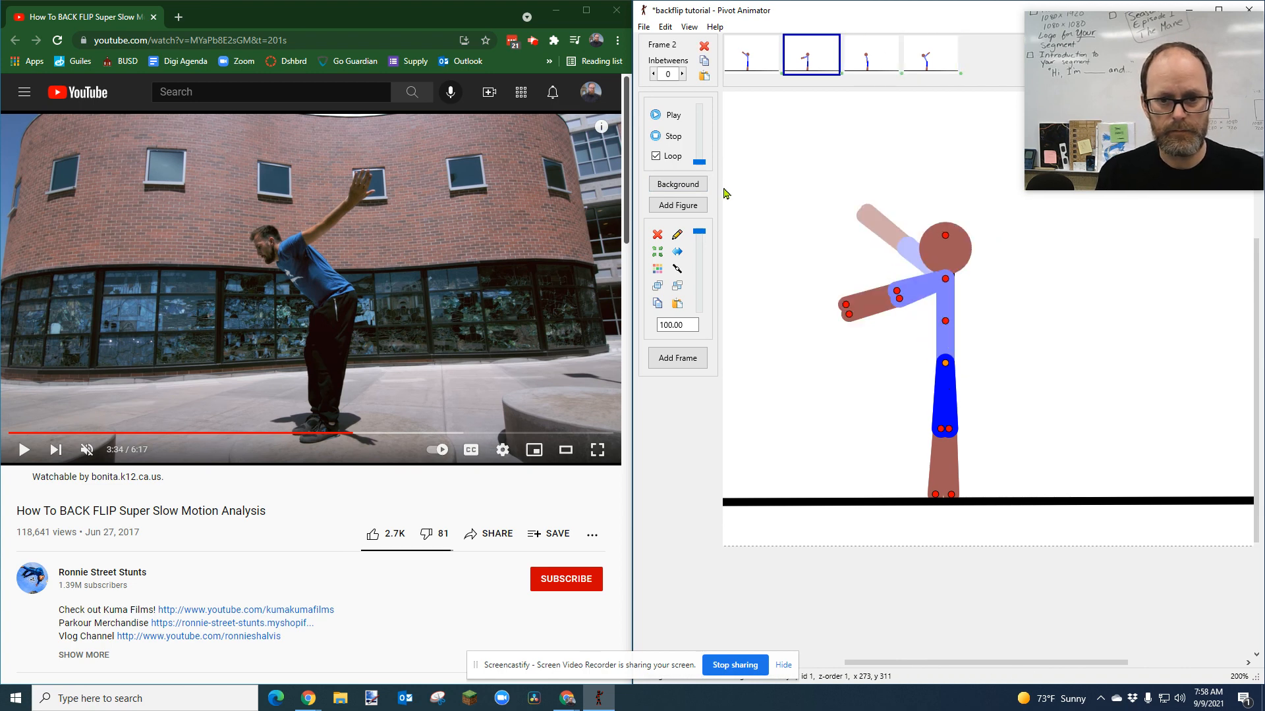
pyautogui.press('Right')
pyautogui.press('Right')
pyautogui.press('Right')
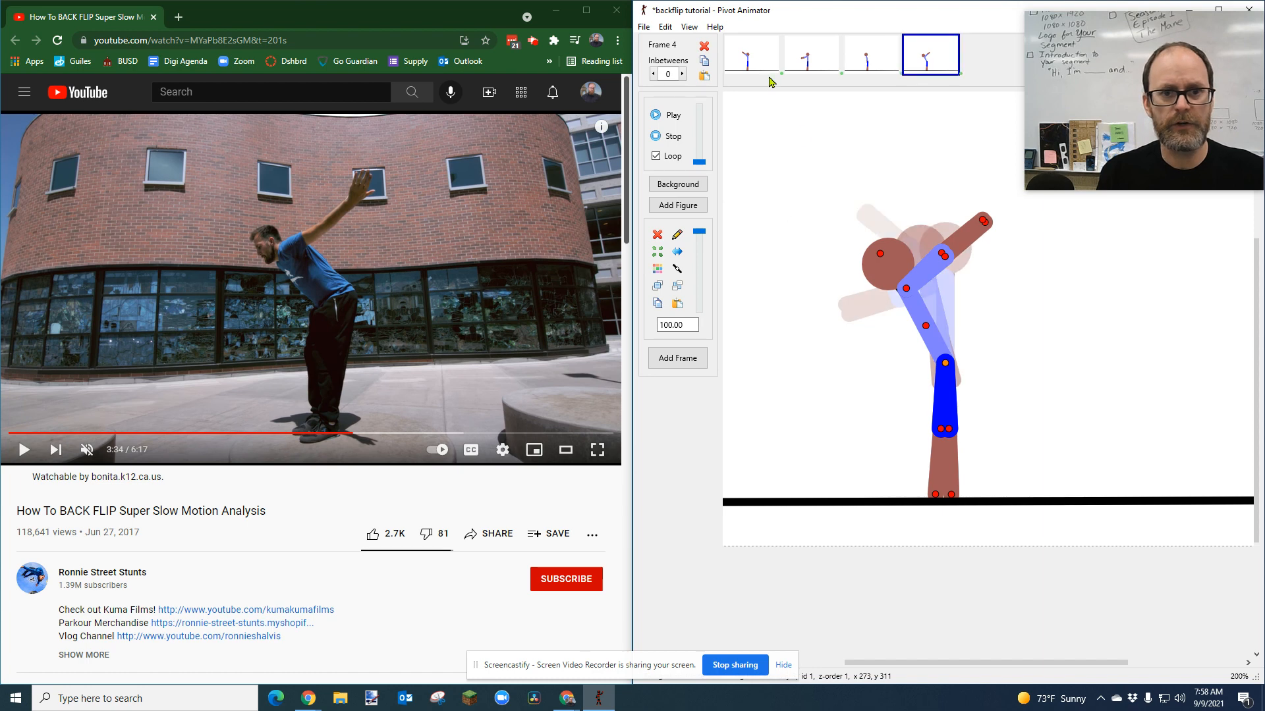
pyautogui.press('Left')
pyautogui.press('Left')
pyautogui.press('Left')
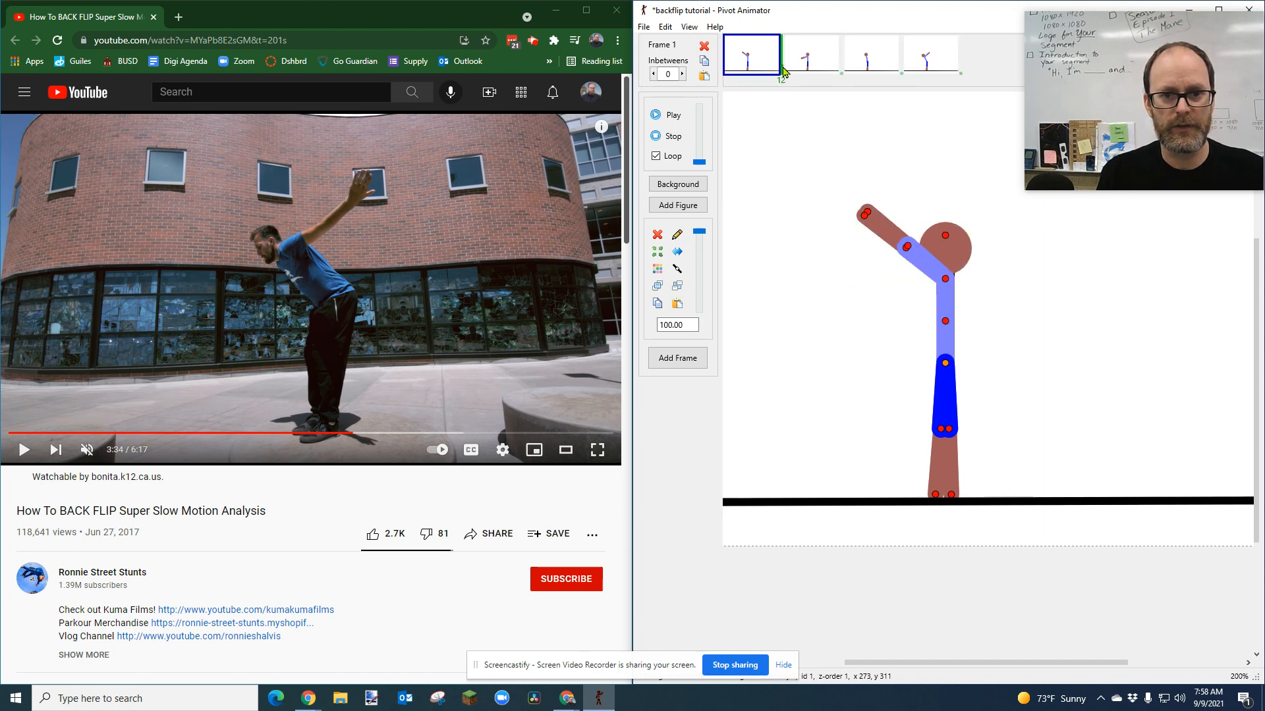
# Step: Add in-betweens to all four frames, with 12 on frame 1 and 11 on frame 4, and preview the animation at a faster speed
pyautogui.moveTo(782, 68); pyautogui.dragTo(842, 67)
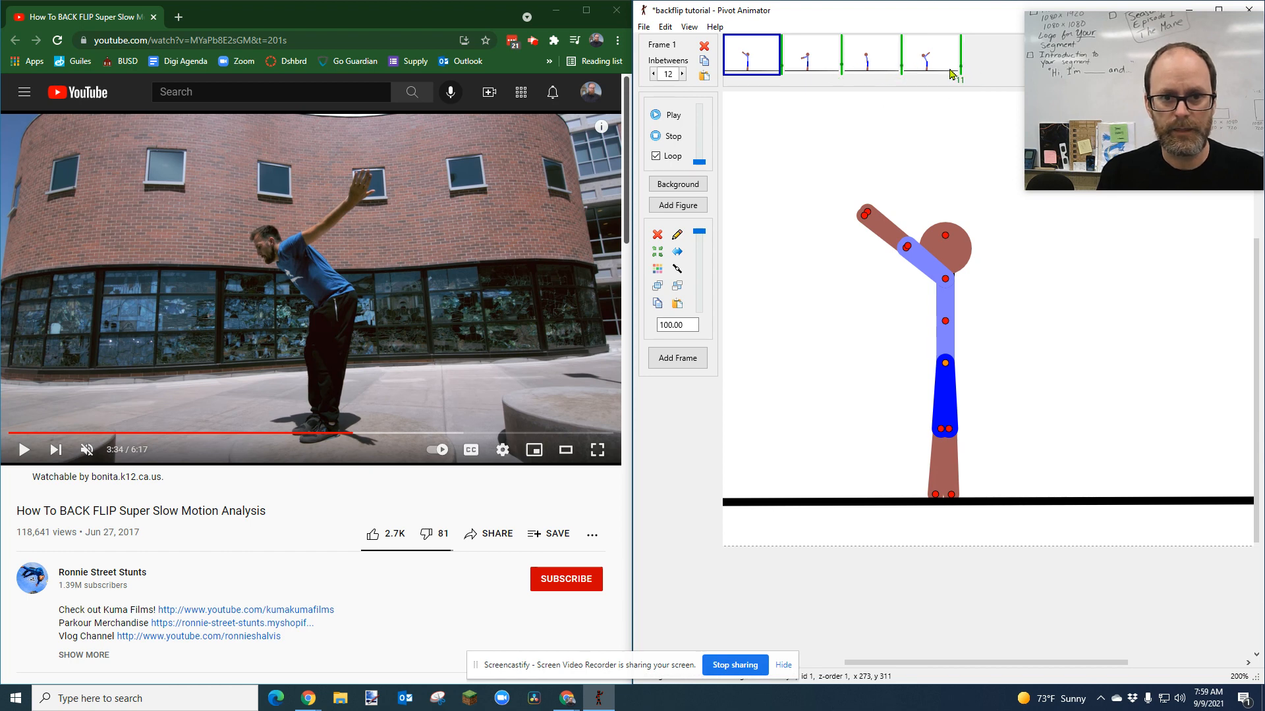
pyautogui.click(671, 115)
pyautogui.moveTo(698, 161); pyautogui.dragTo(706, 128)
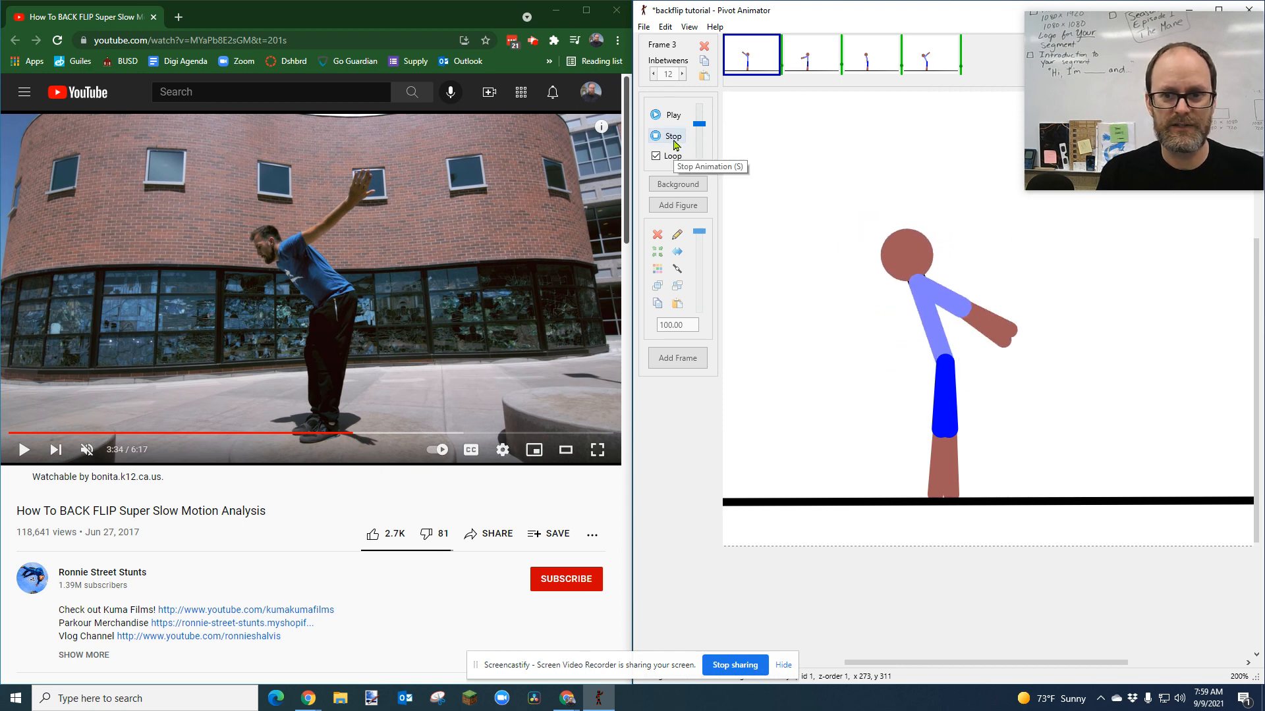
pyautogui.click(673, 139)
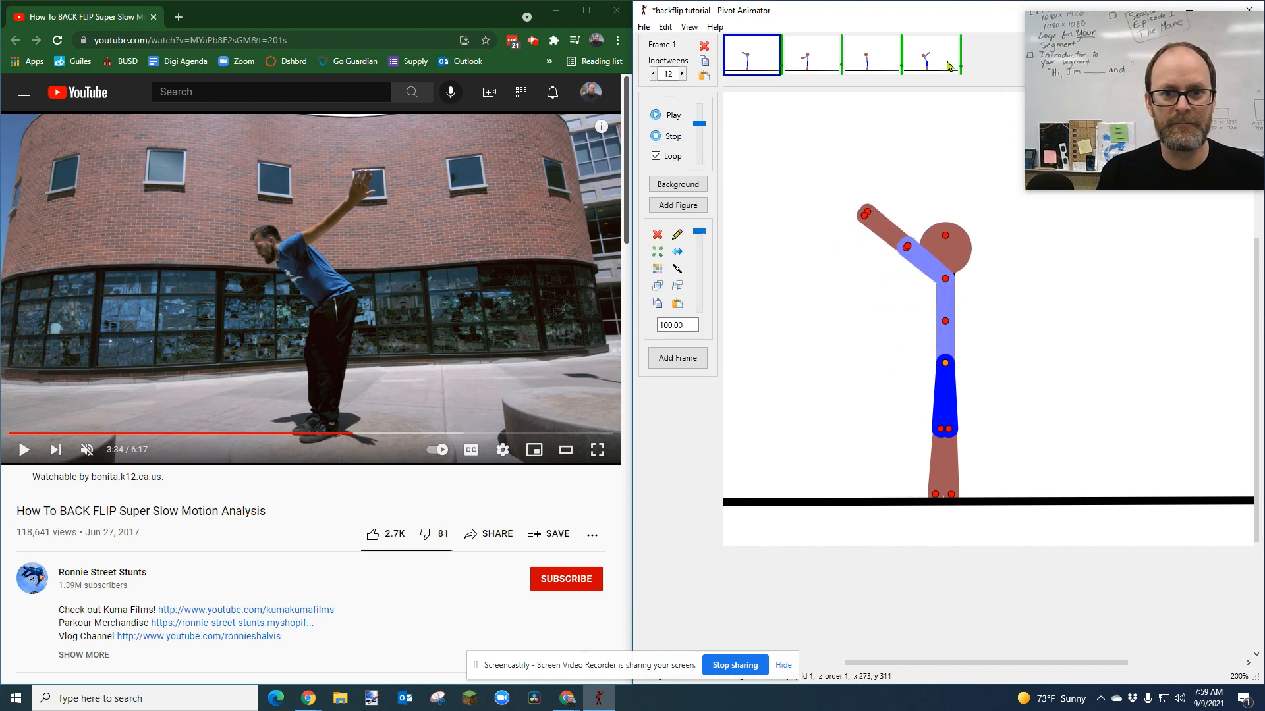
# Step: Load frame 4 for editing and advance the reference video to the crouch with arms stretched behind at 3:40
pyautogui.click(955, 67)
pyautogui.click(347, 266)
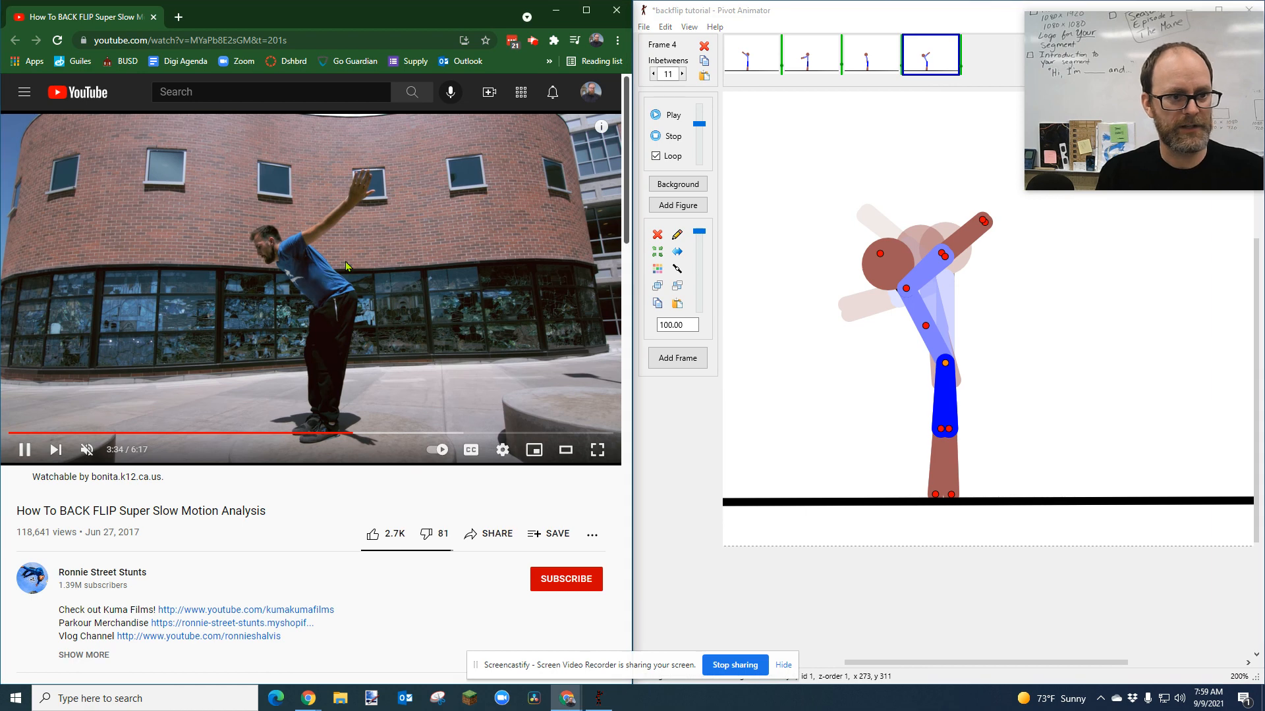
pyautogui.click(352, 322)
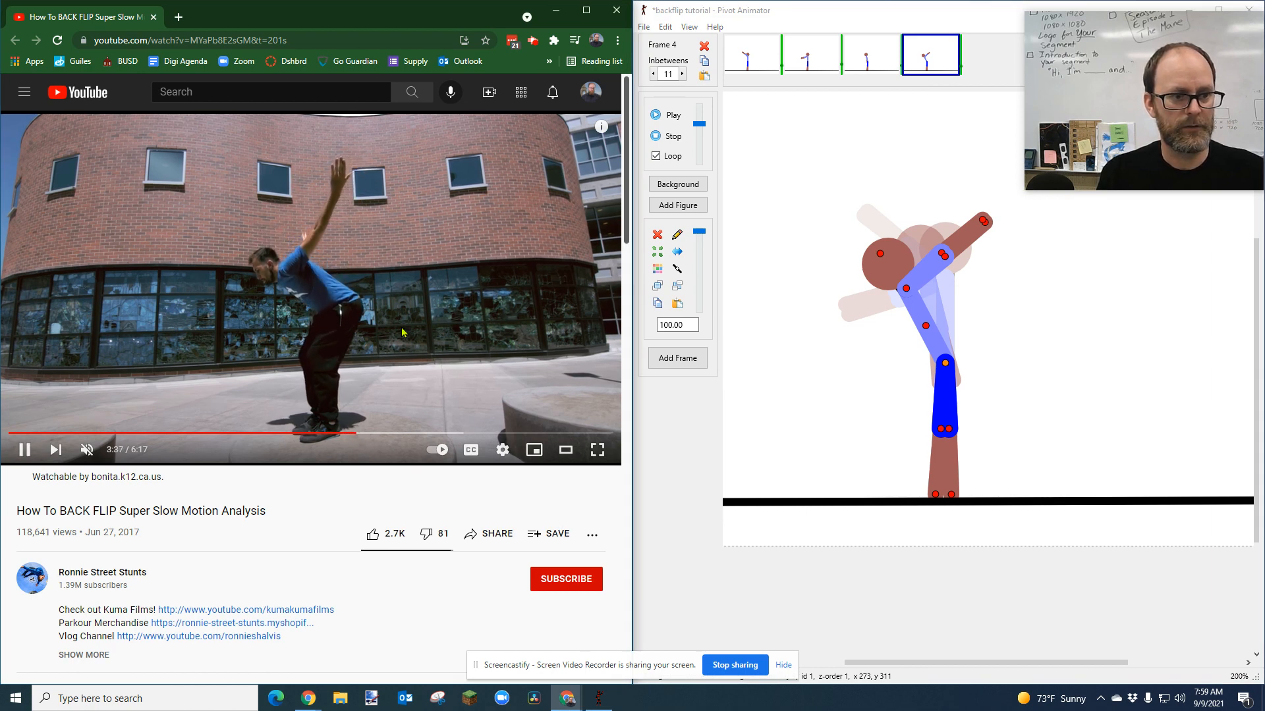
pyautogui.click(372, 366)
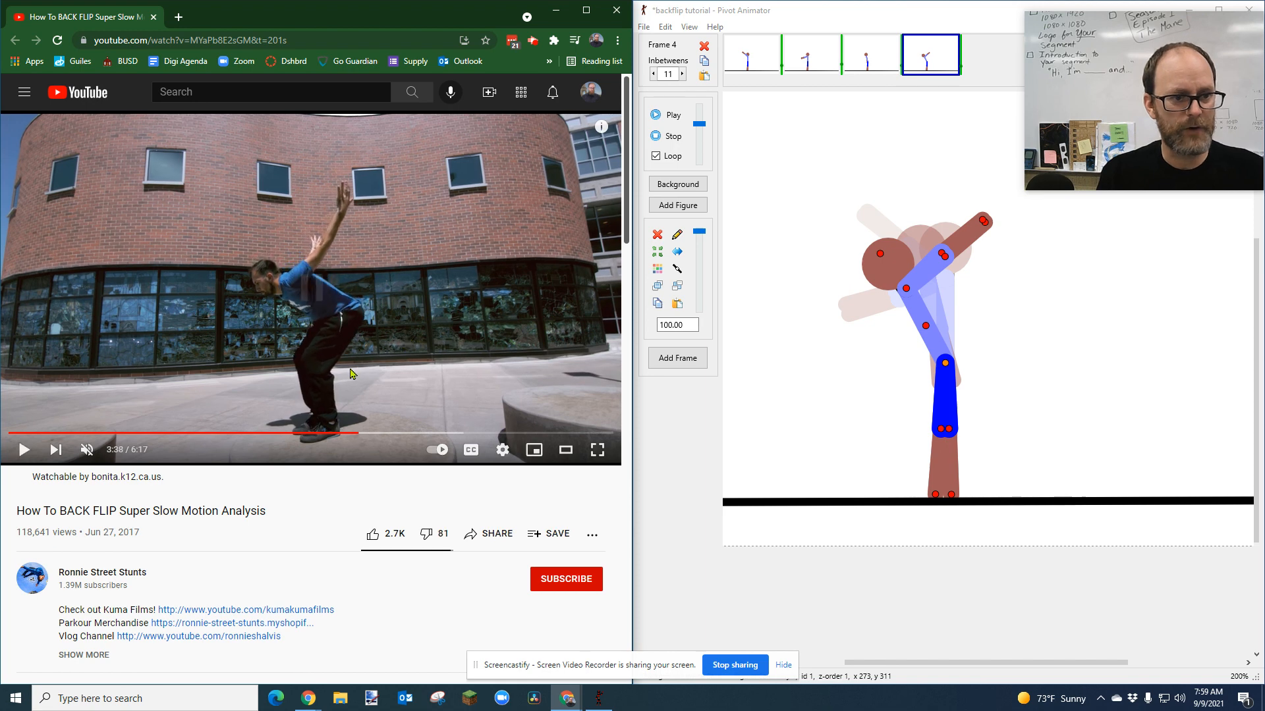
pyautogui.click(400, 356)
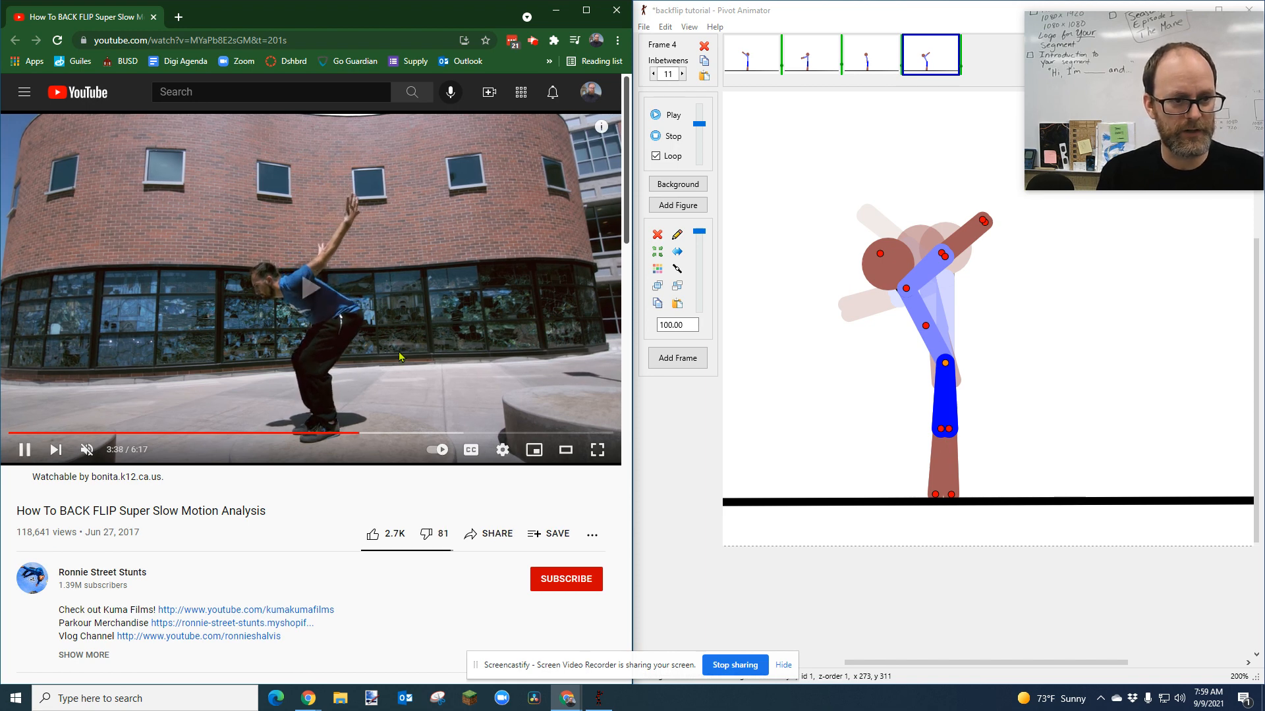
pyautogui.click(338, 308)
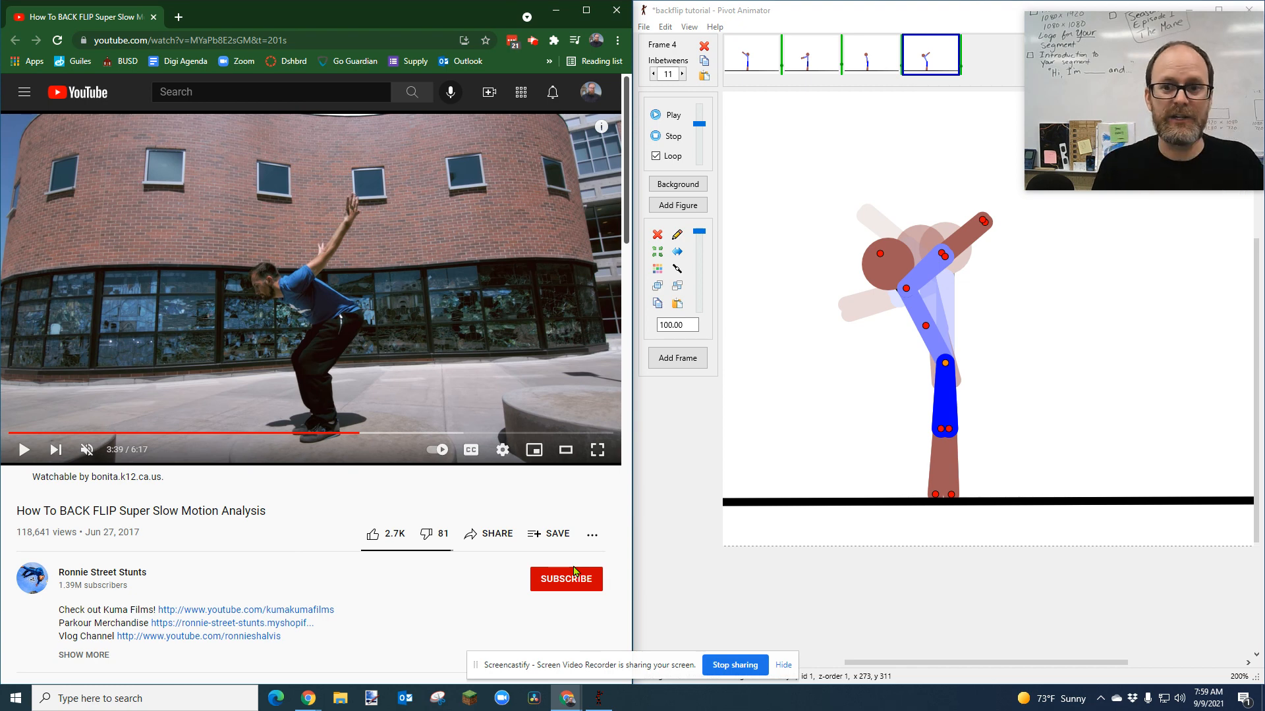
pyautogui.click(369, 434)
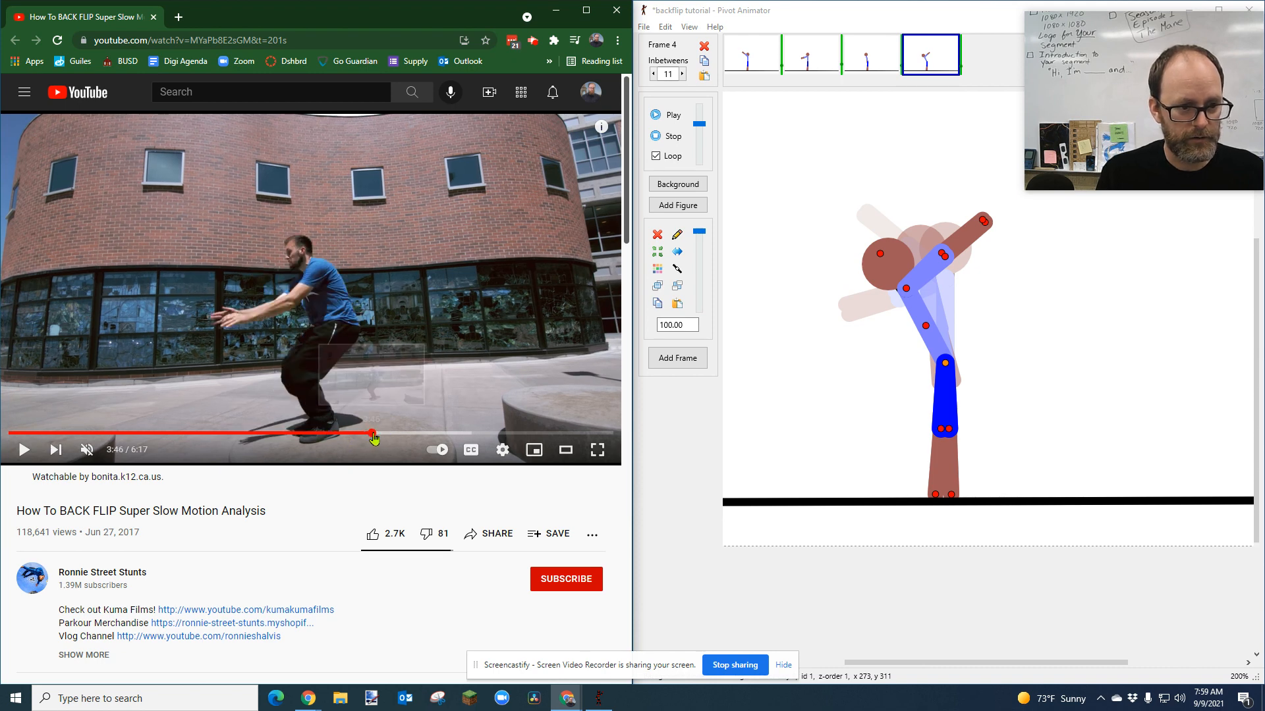
pyautogui.click(381, 435)
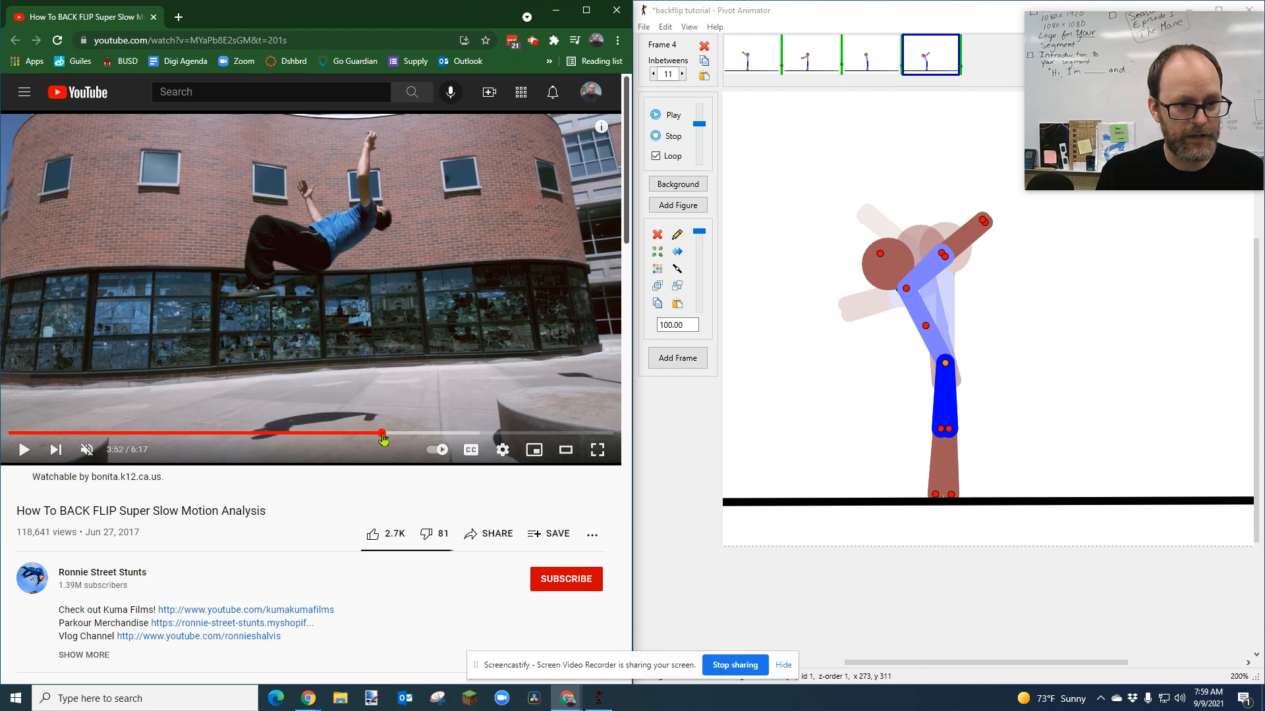
pyautogui.click(371, 435)
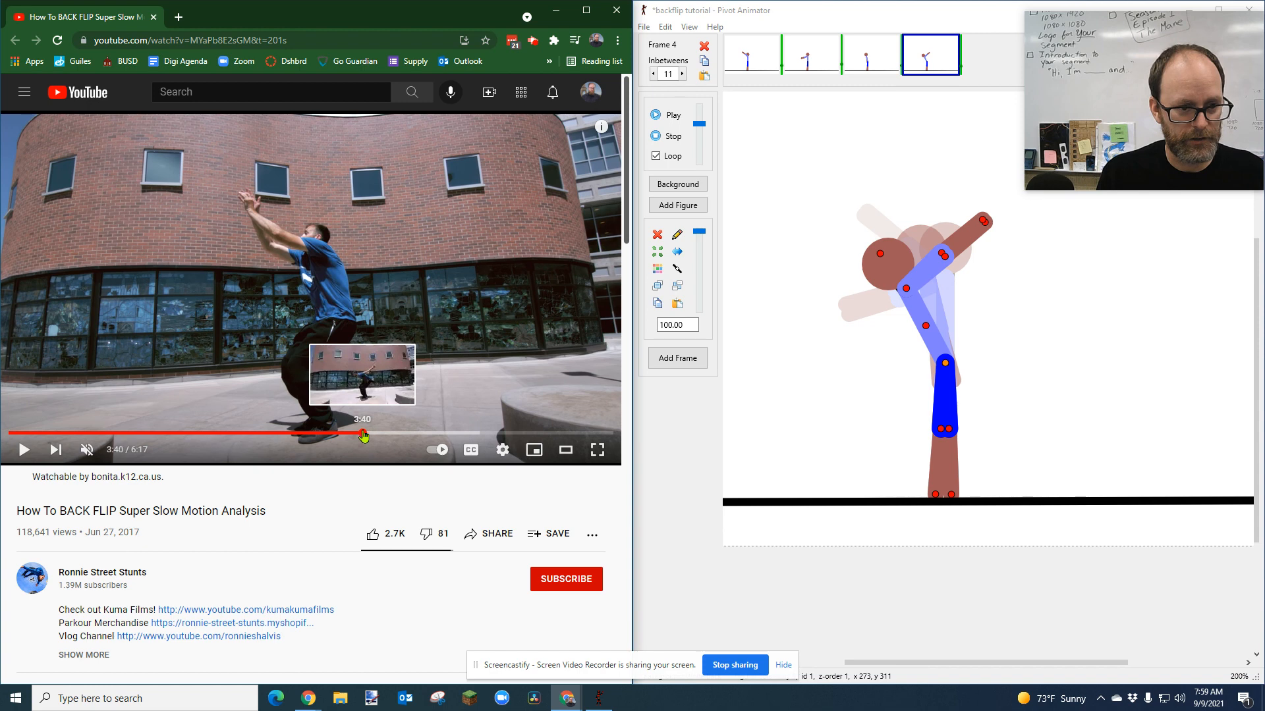
pyautogui.click(363, 435)
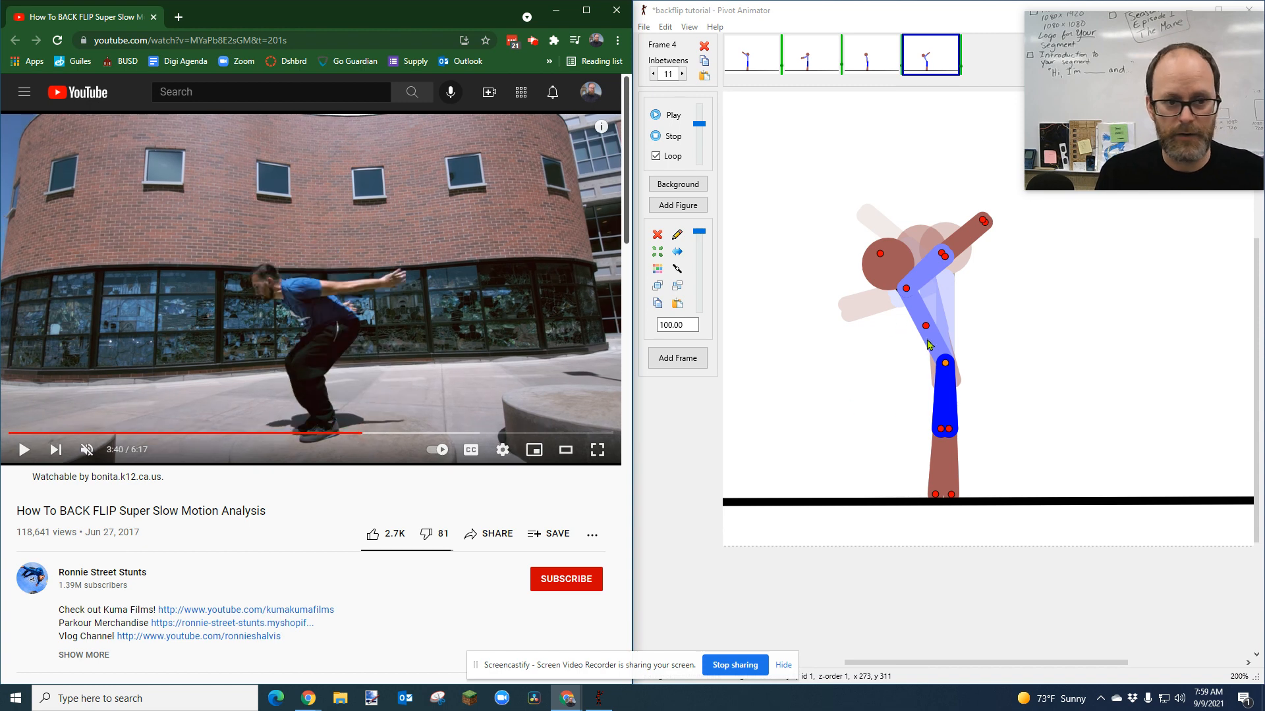
# Step: Bend both of the figure's knees forward with the shins angled back, and lower the body until the feet reach the ground line
pyautogui.click(942, 431)
pyautogui.moveTo(941, 430); pyautogui.dragTo(915, 479)
pyautogui.moveTo(900, 413); pyautogui.dragTo(913, 424)
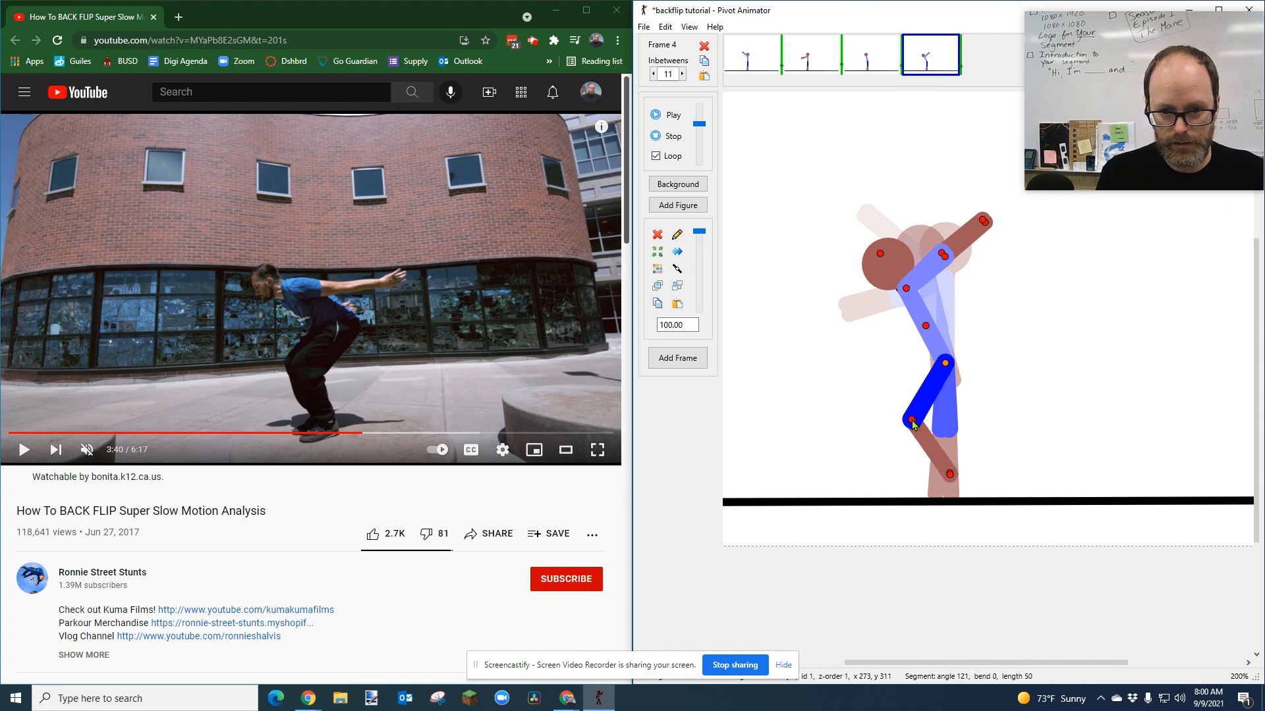
pyautogui.moveTo(946, 367)
pyautogui.mouseDown()
pyautogui.moveTo(940, 383)
pyautogui.moveTo(939, 365)
pyautogui.mouseUp()
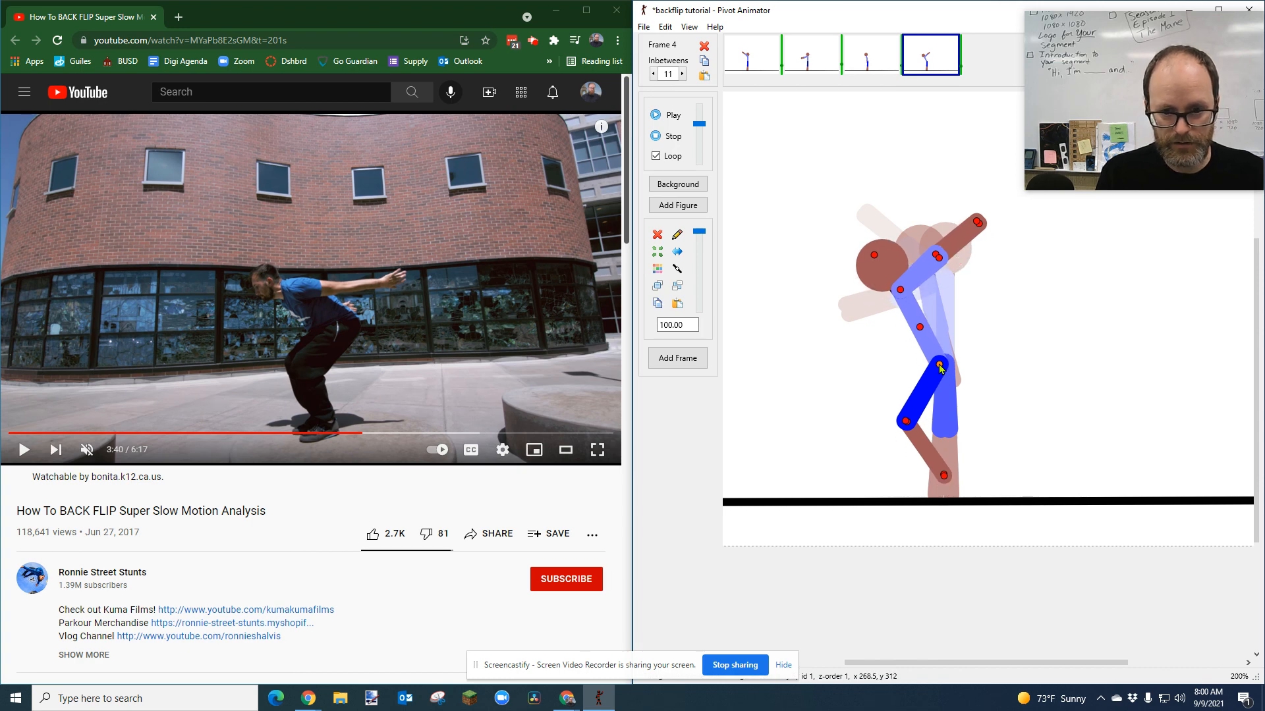
pyautogui.moveTo(944, 474); pyautogui.dragTo(944, 465)
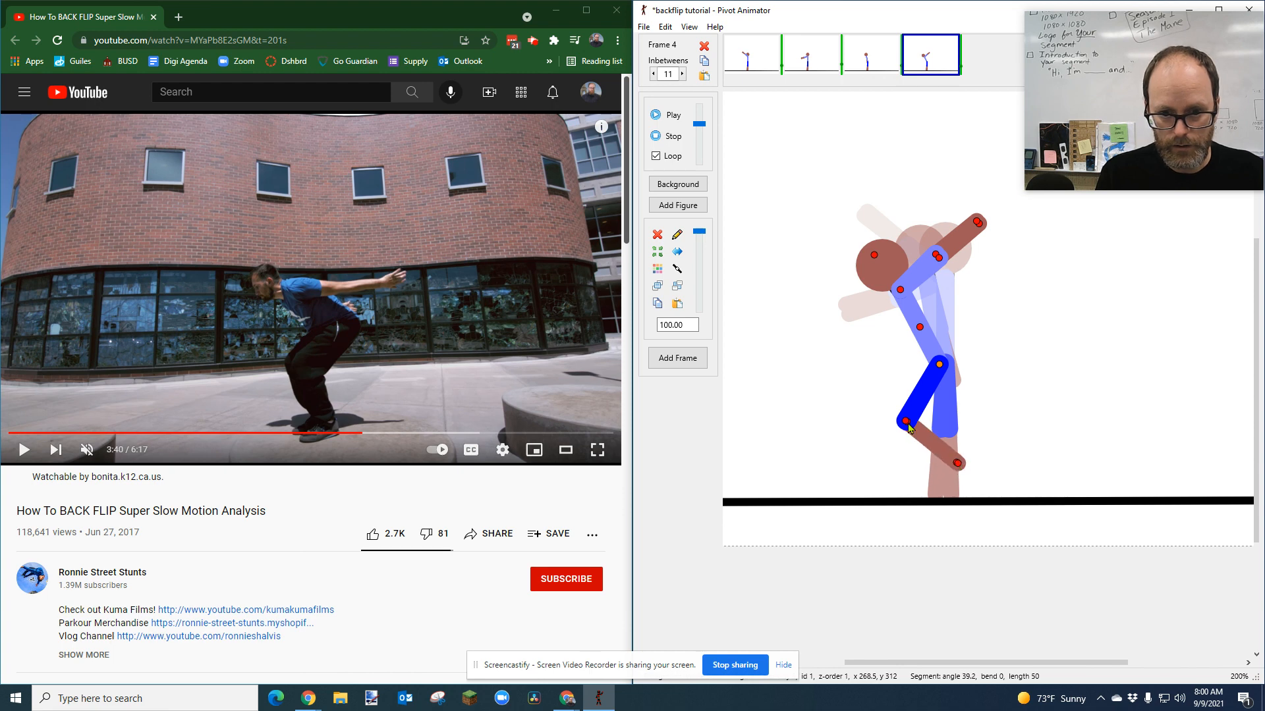
pyautogui.moveTo(907, 421); pyautogui.dragTo(900, 420)
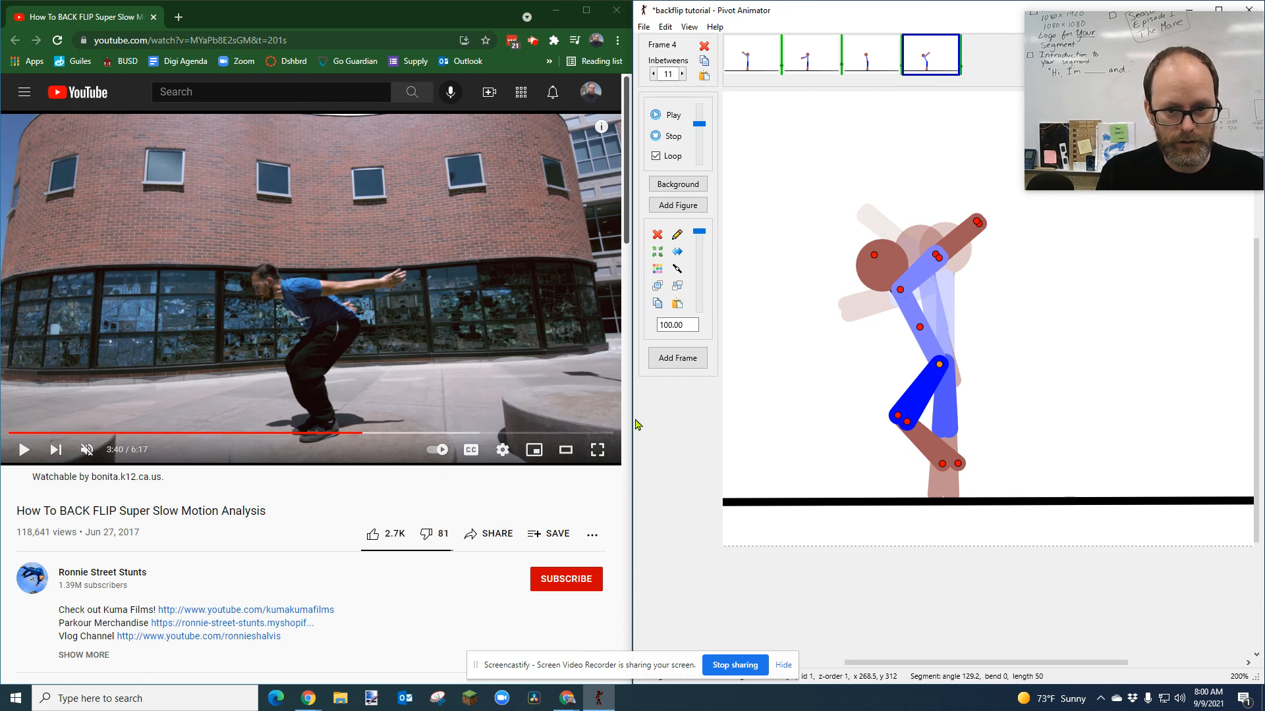
pyautogui.moveTo(907, 427); pyautogui.dragTo(897, 427)
pyautogui.moveTo(942, 368); pyautogui.dragTo(944, 394)
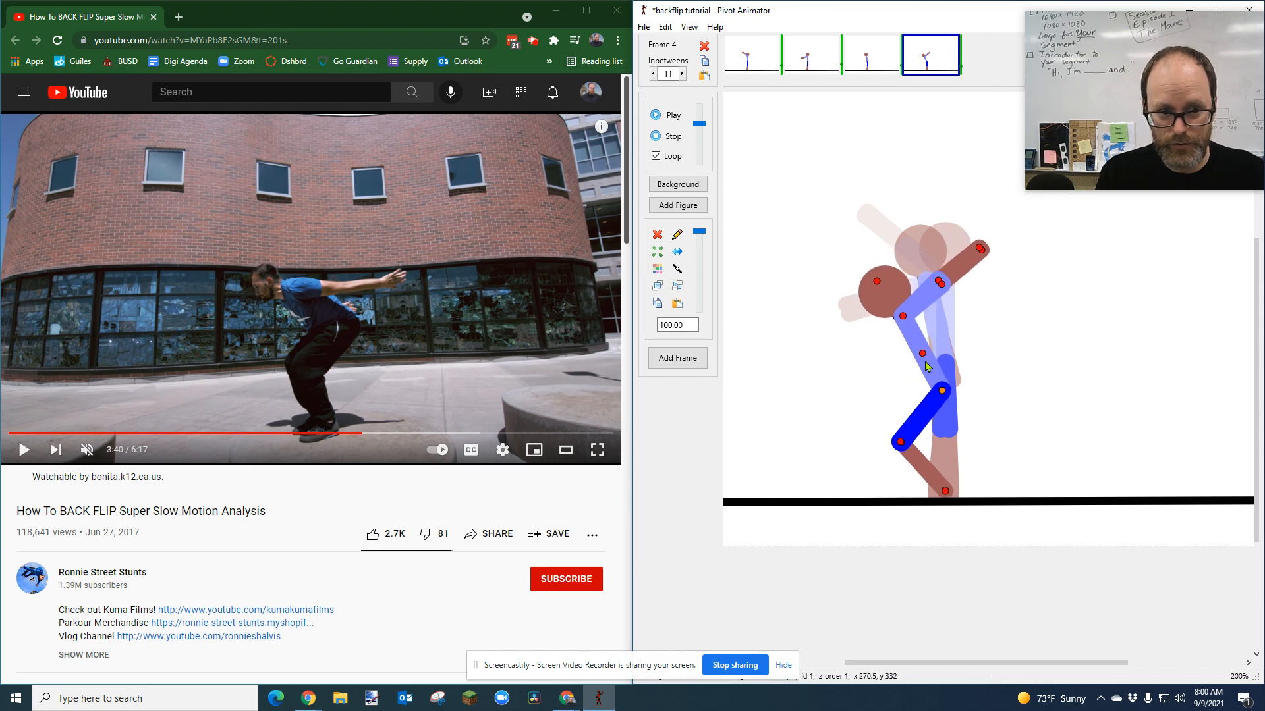
# Step: Lean the torso further forward, stretch both arms straight back horizontally, raise the head slightly, and store the crouch pose
pyautogui.moveTo(923, 355); pyautogui.dragTo(908, 366)
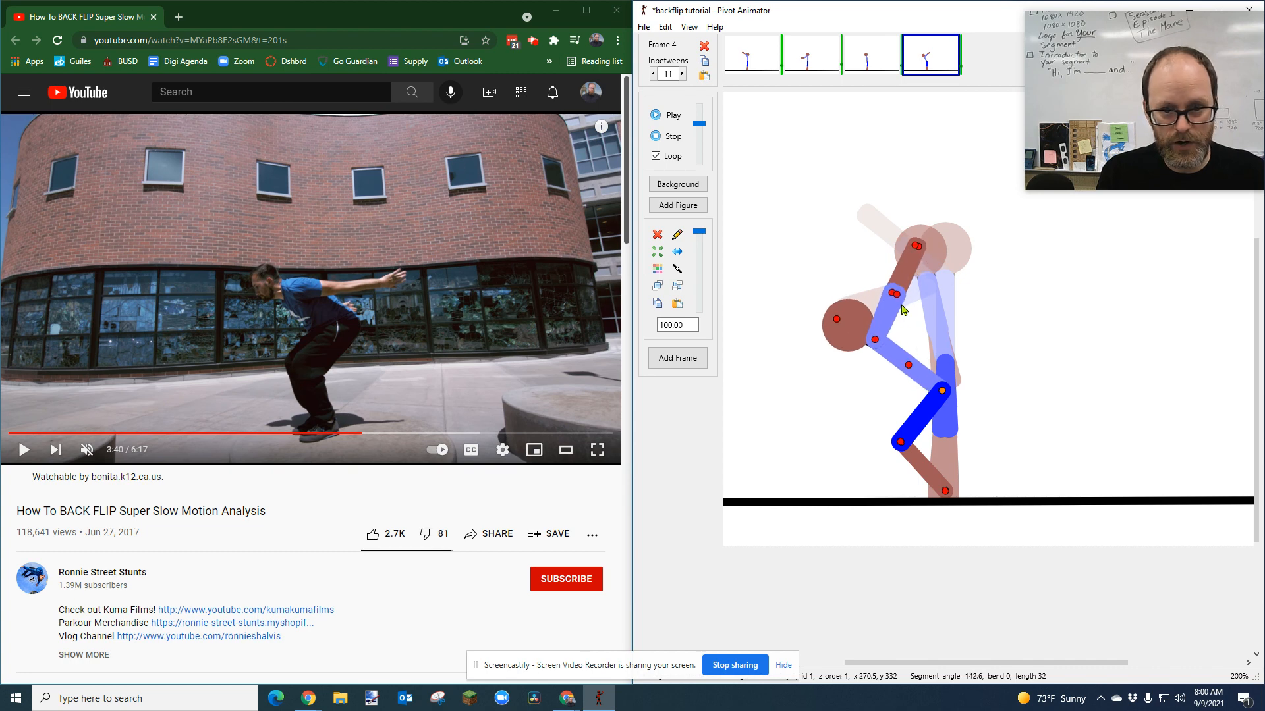
pyautogui.moveTo(897, 296); pyautogui.dragTo(932, 341)
pyautogui.moveTo(892, 293); pyautogui.dragTo(936, 340)
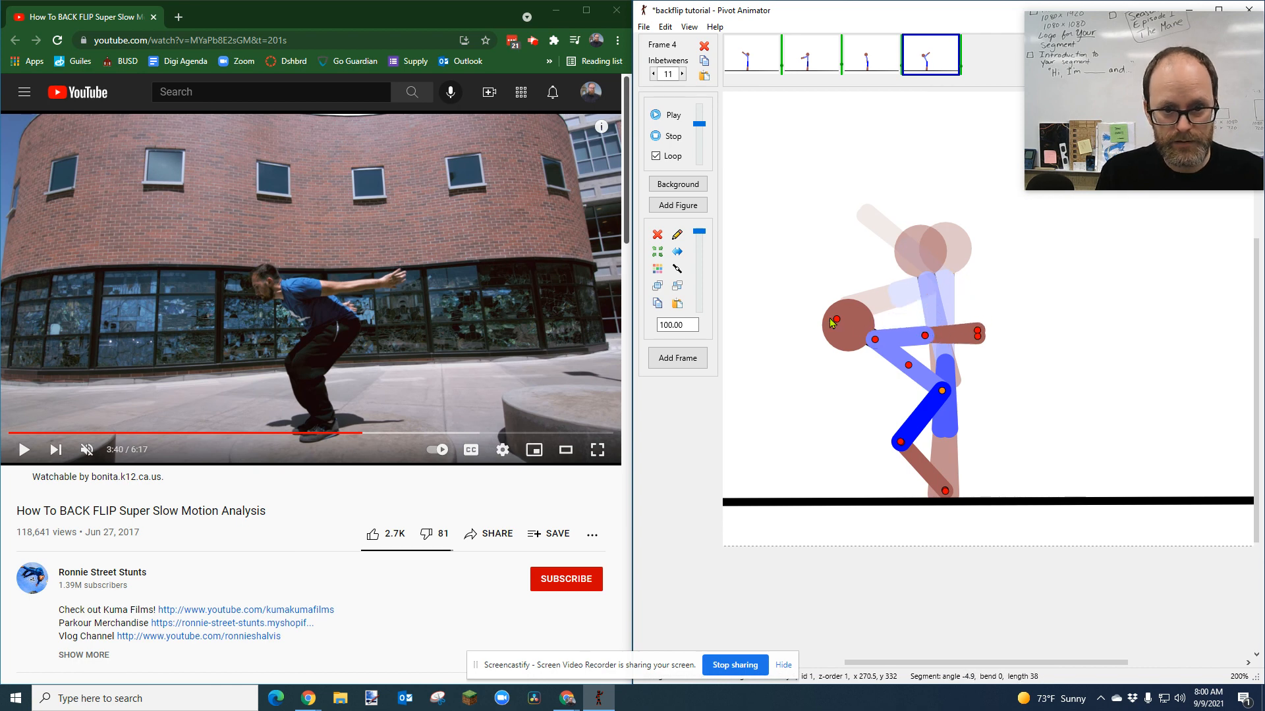
pyautogui.moveTo(840, 323); pyautogui.dragTo(846, 307)
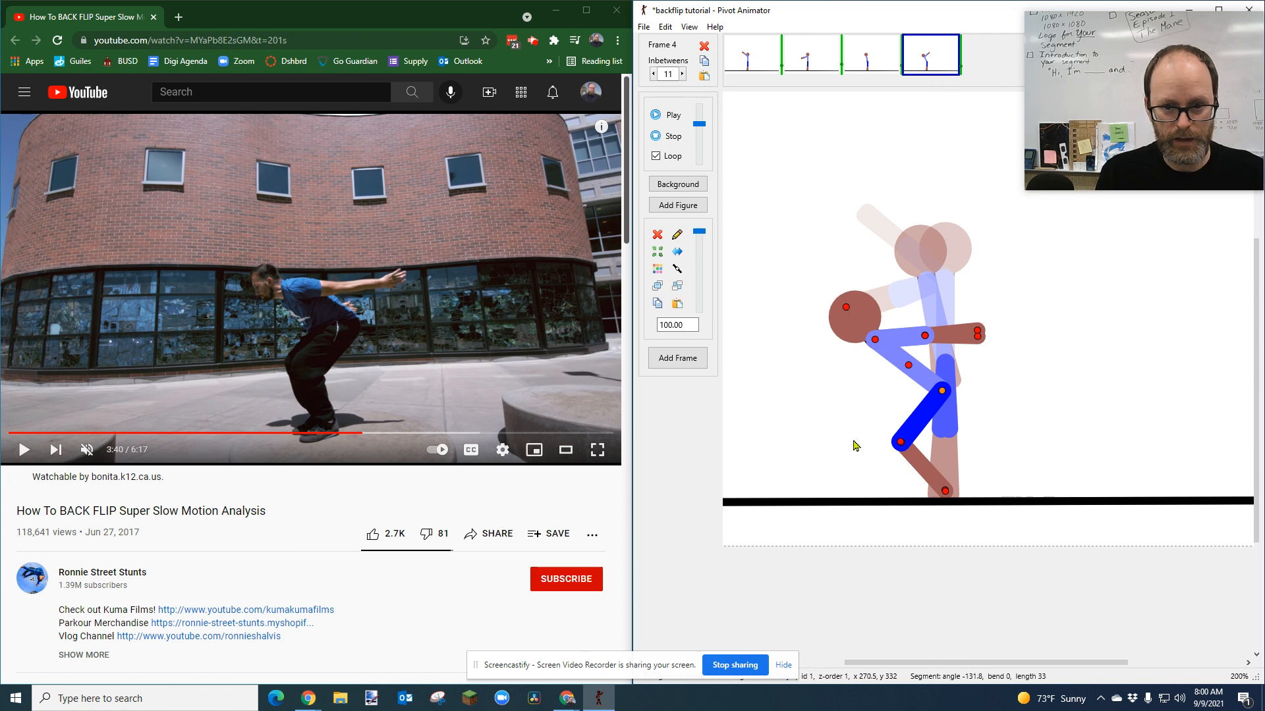
pyautogui.hotkey('ctrl', 'f')
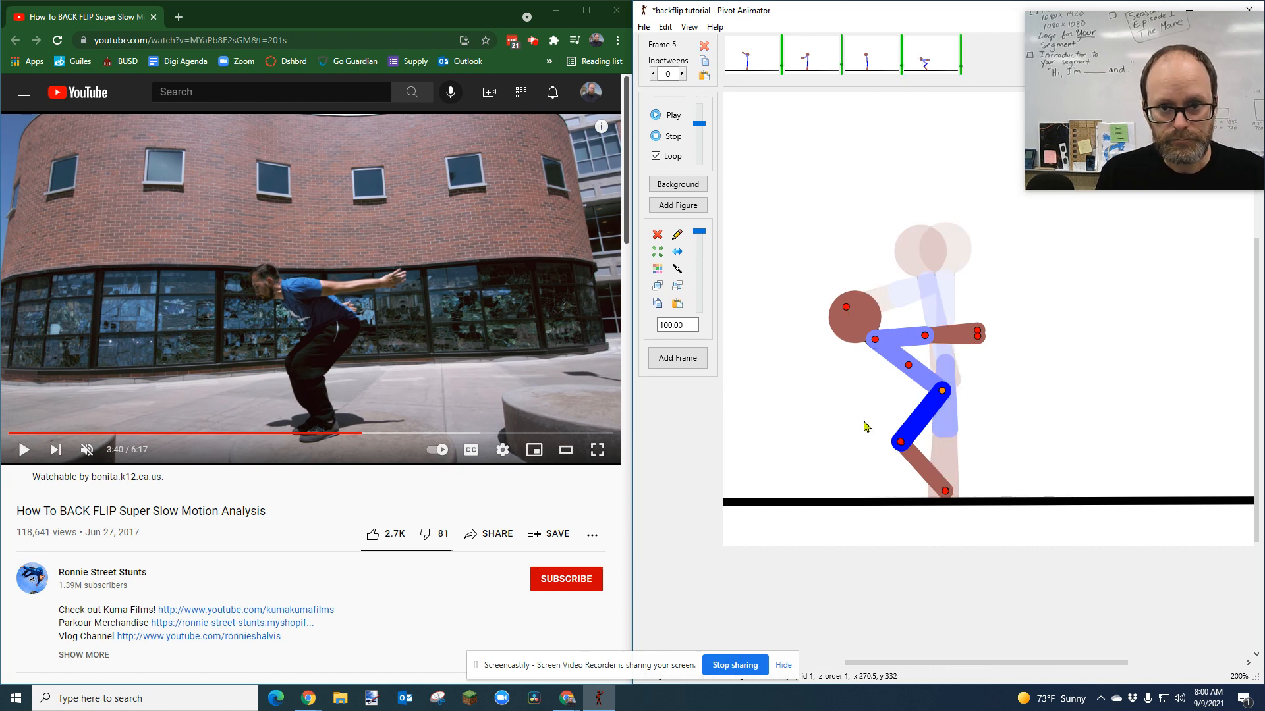
# Step: Compare frames 3 and 4, load frame 3, and return the reference video to the forward lean at 3:35
pyautogui.click(868, 64)
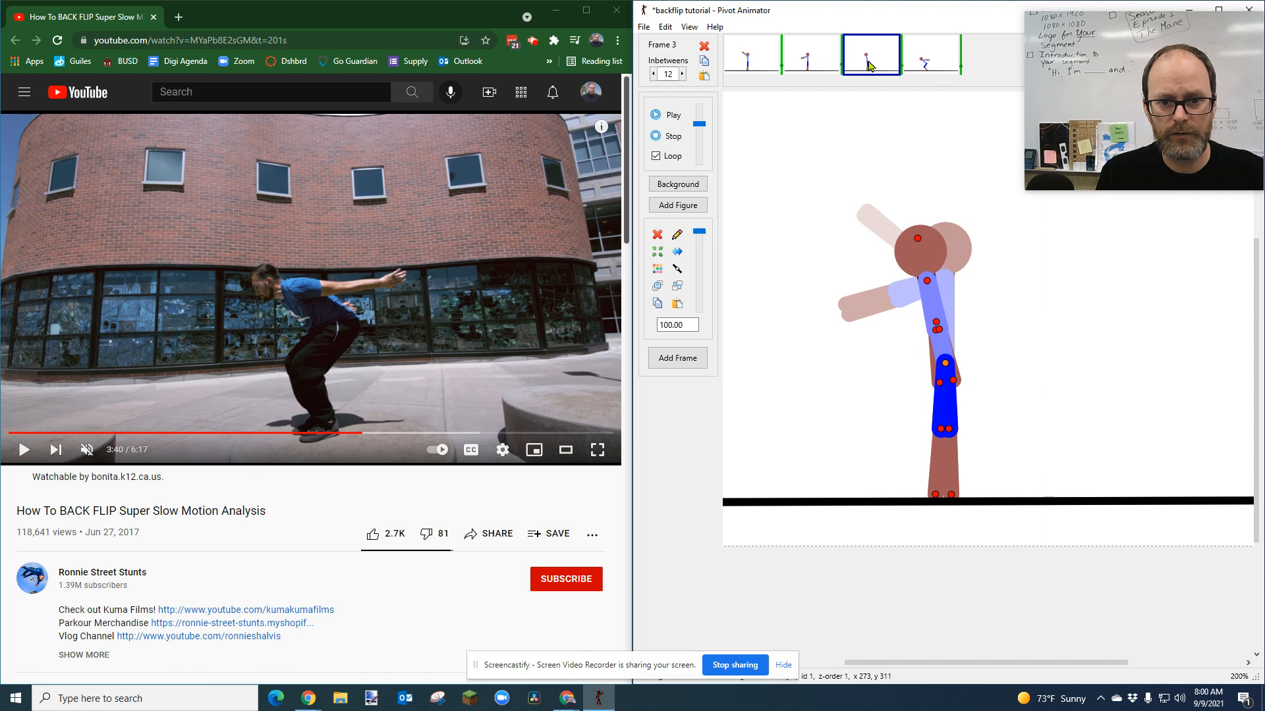
pyautogui.click(926, 70)
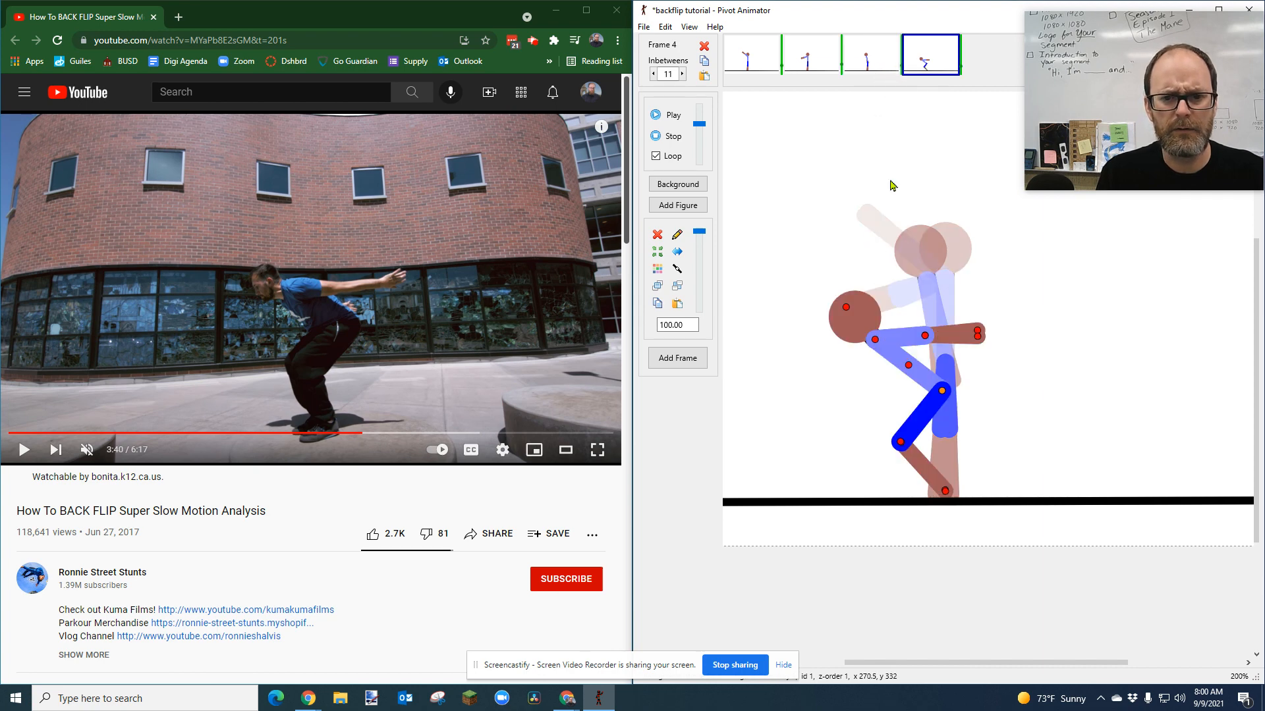
pyautogui.click(880, 64)
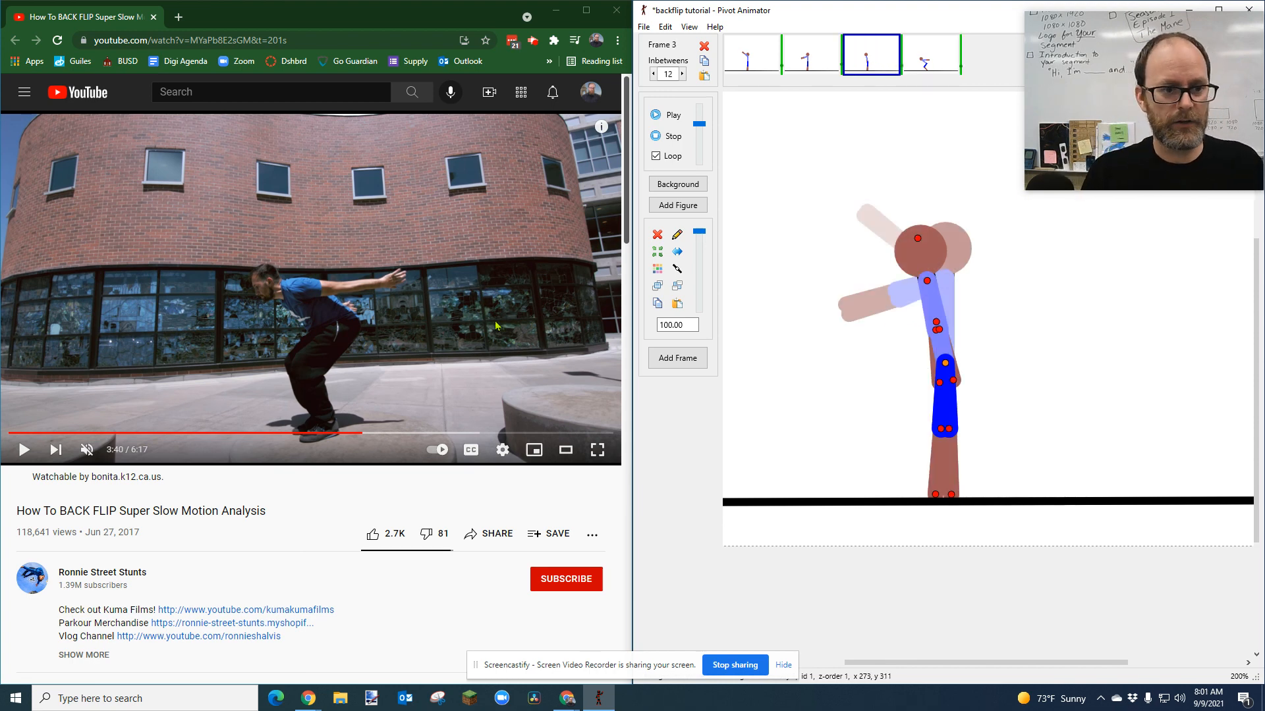
pyautogui.click(323, 434)
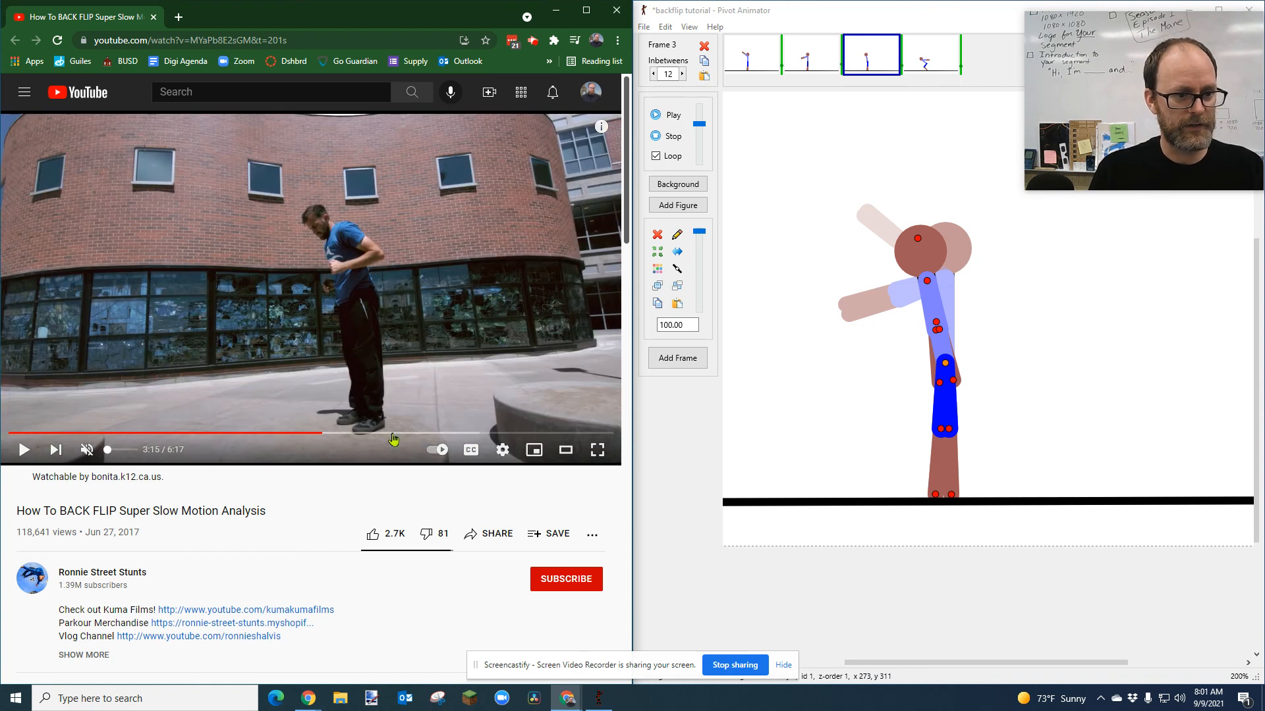
pyautogui.click(339, 434)
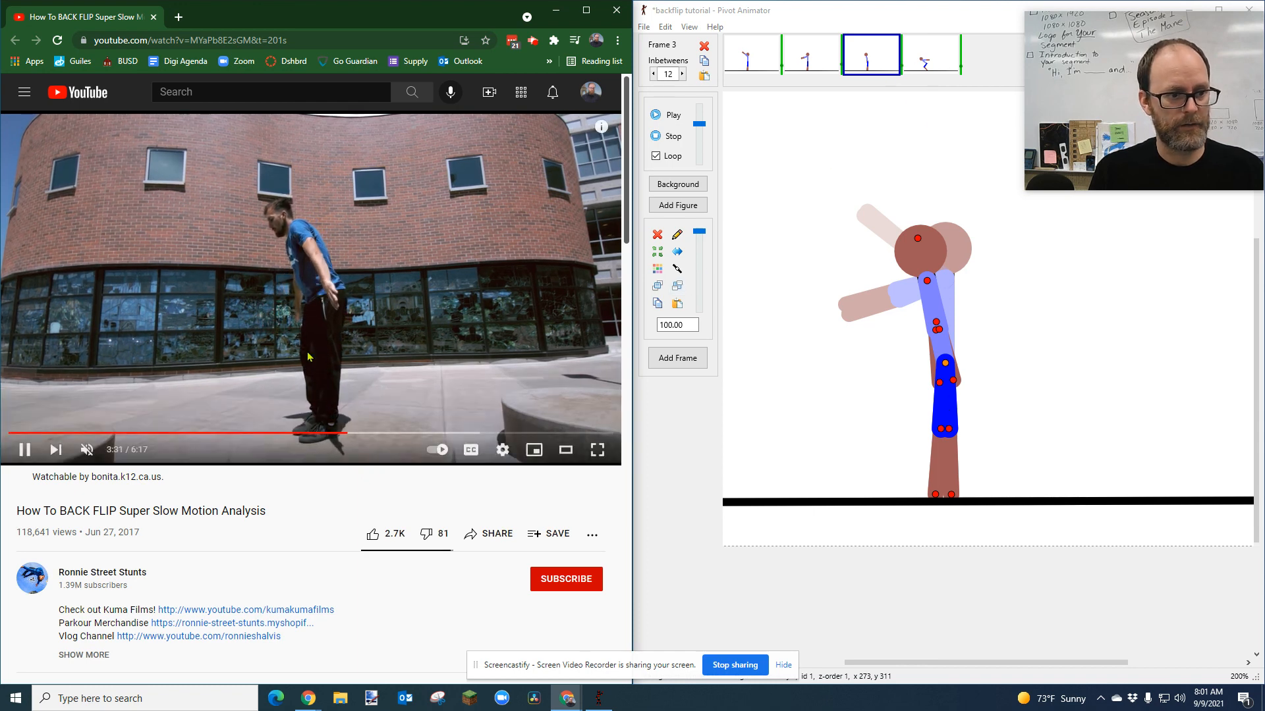
pyautogui.click(363, 353)
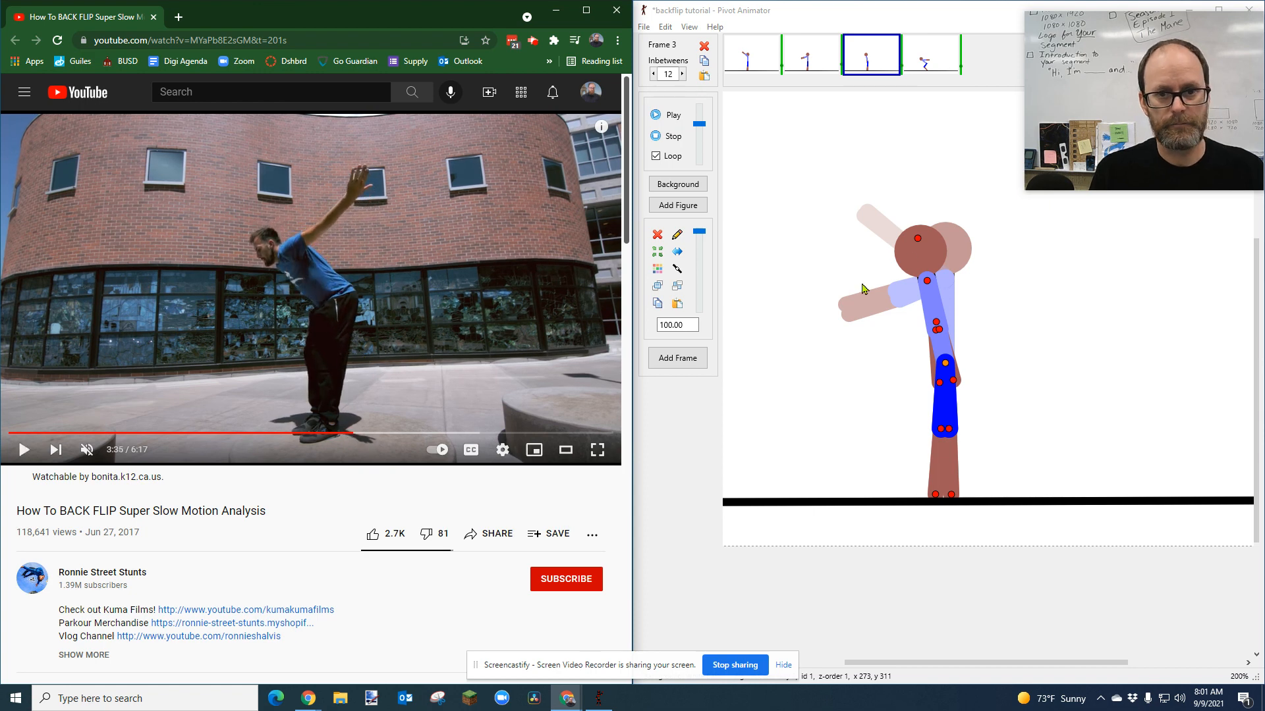
# Step: Insert a duplicate of frame 3 ahead of the crouch frame and load the new frame 4 for editing
pyautogui.rightClick(878, 56)
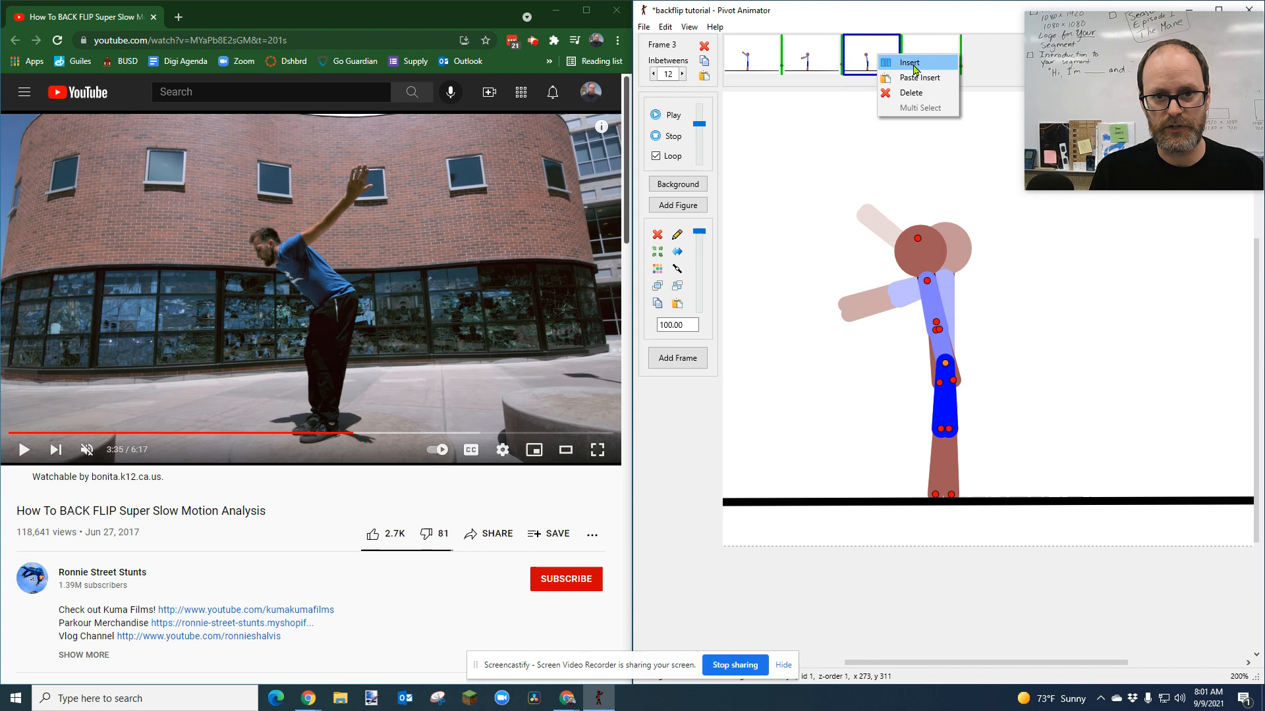
pyautogui.click(909, 64)
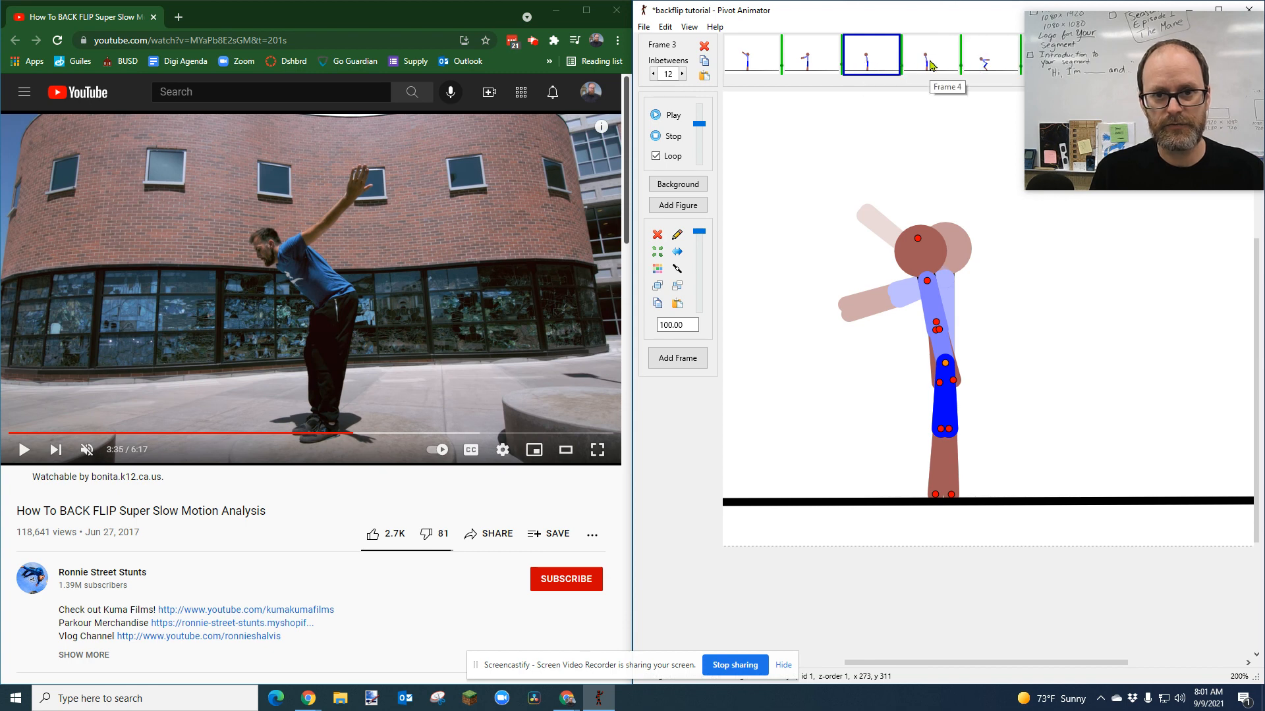
pyautogui.click(931, 64)
# Step: Swing both arms up behind the figure in frame 4, lean the torso forward to match the video, and store the pose
pyautogui.moveTo(936, 322); pyautogui.dragTo(1031, 278)
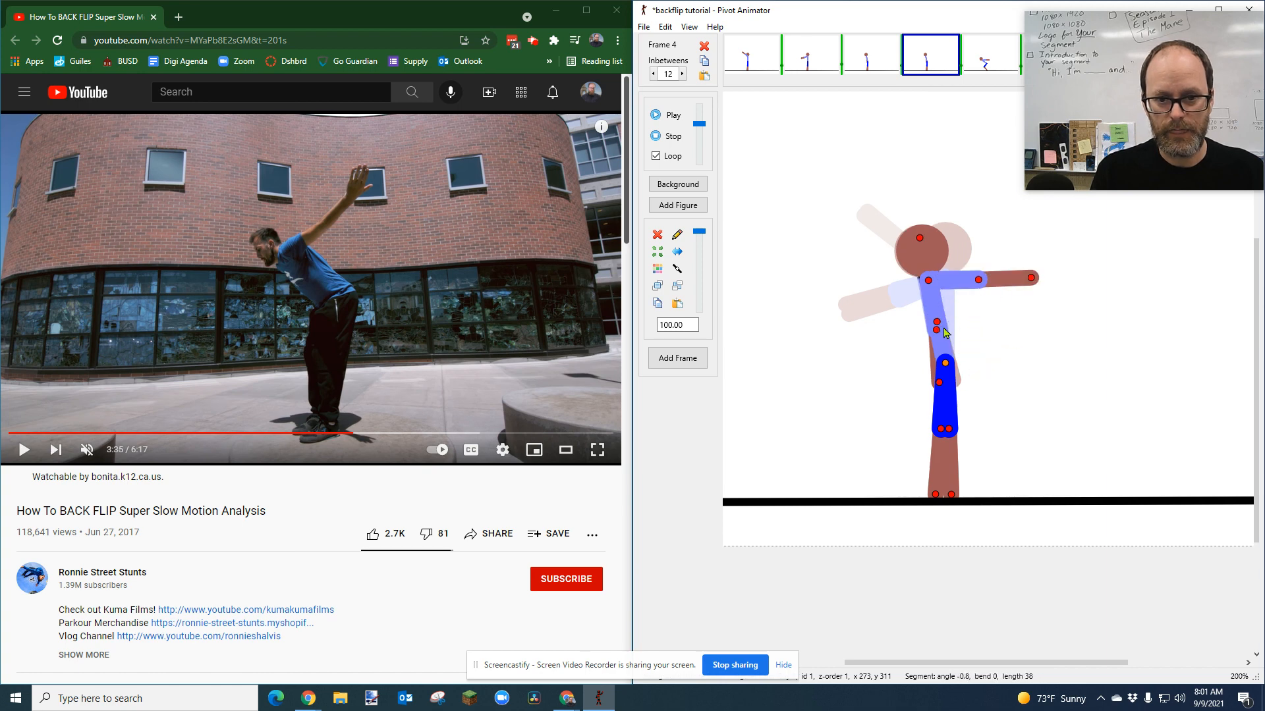
pyautogui.moveTo(941, 337); pyautogui.dragTo(998, 269)
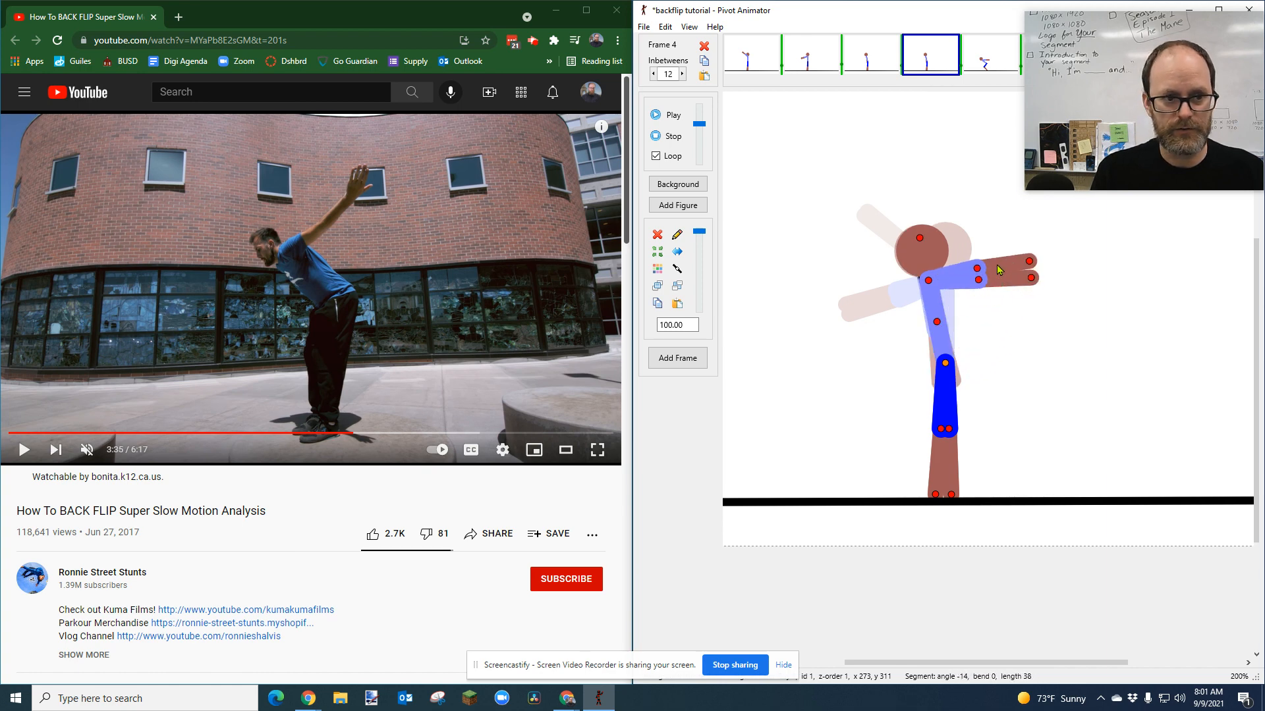
pyautogui.moveTo(938, 325); pyautogui.dragTo(921, 312)
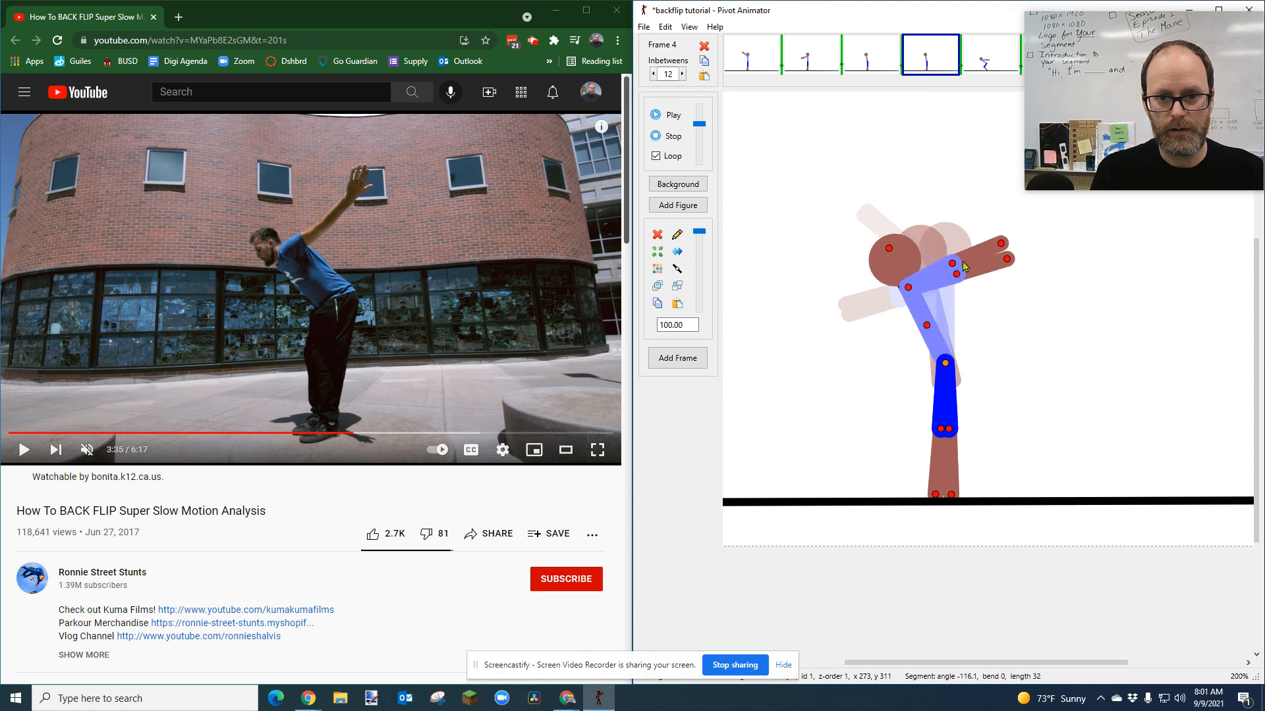
pyautogui.moveTo(954, 272); pyautogui.dragTo(961, 251)
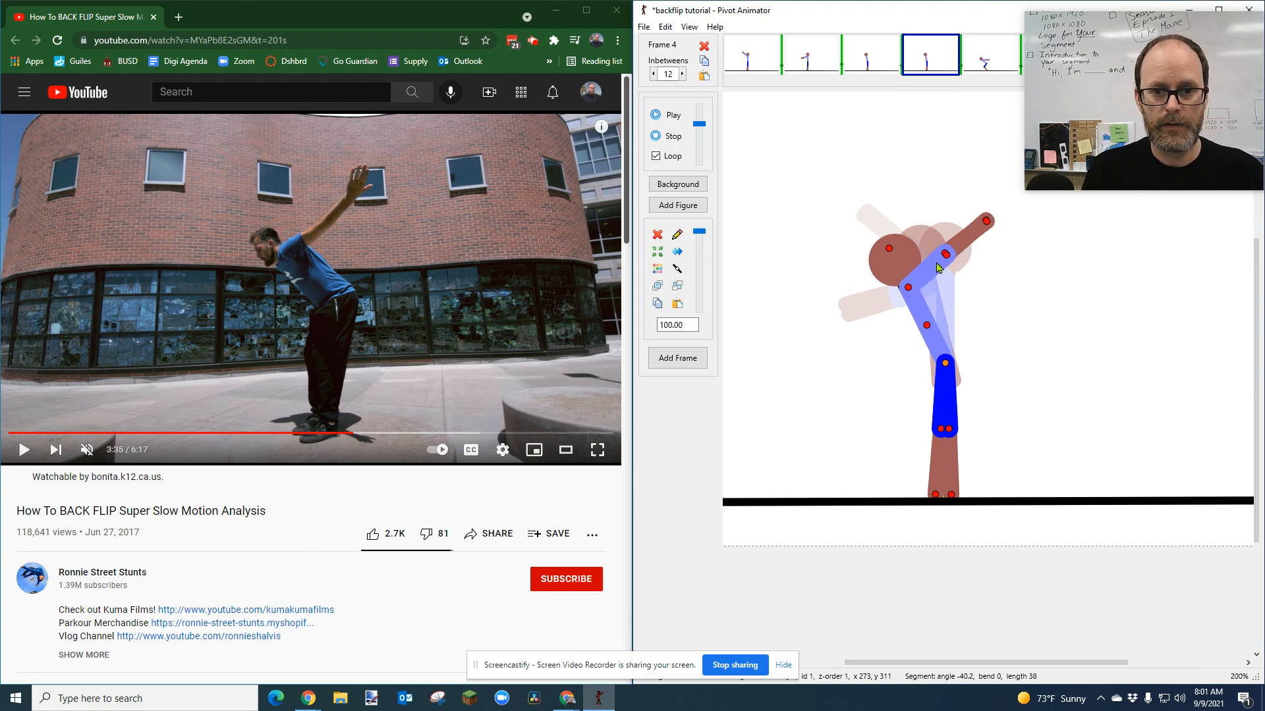
pyautogui.press('space')
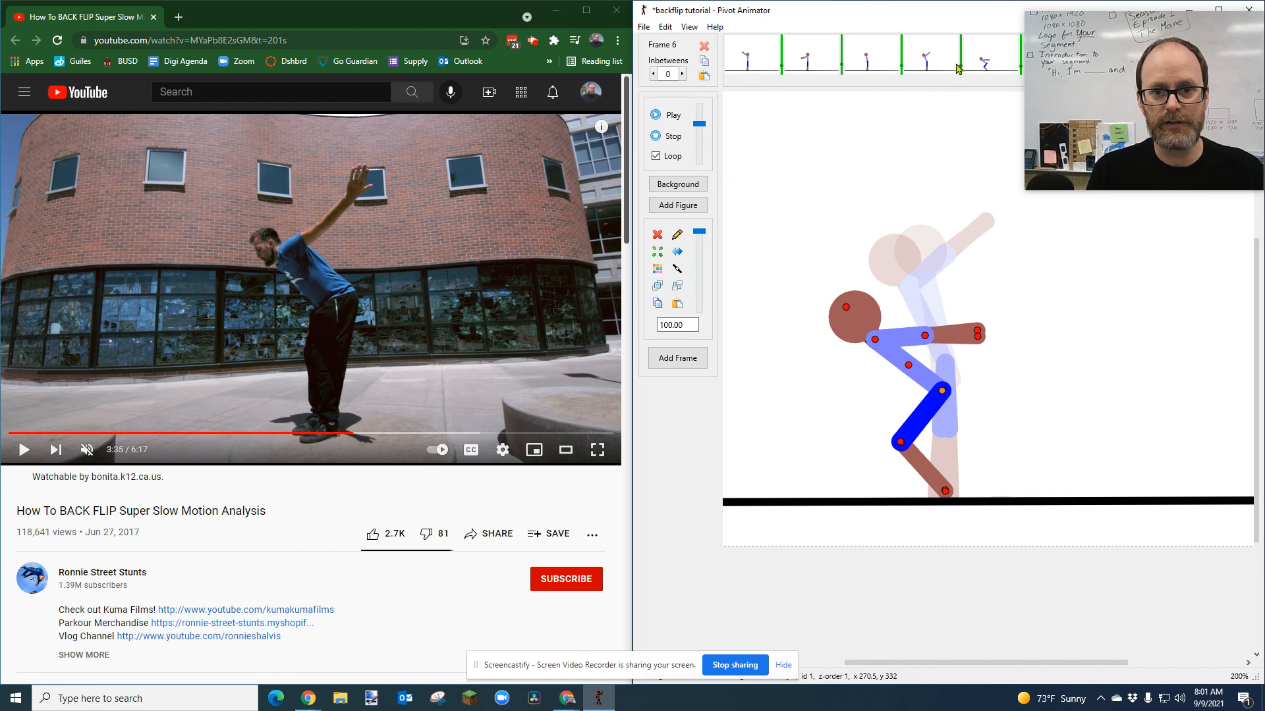
# Step: Play the five-frame animation to check the motion into the crouch, and stop playback
pyautogui.click(670, 118)
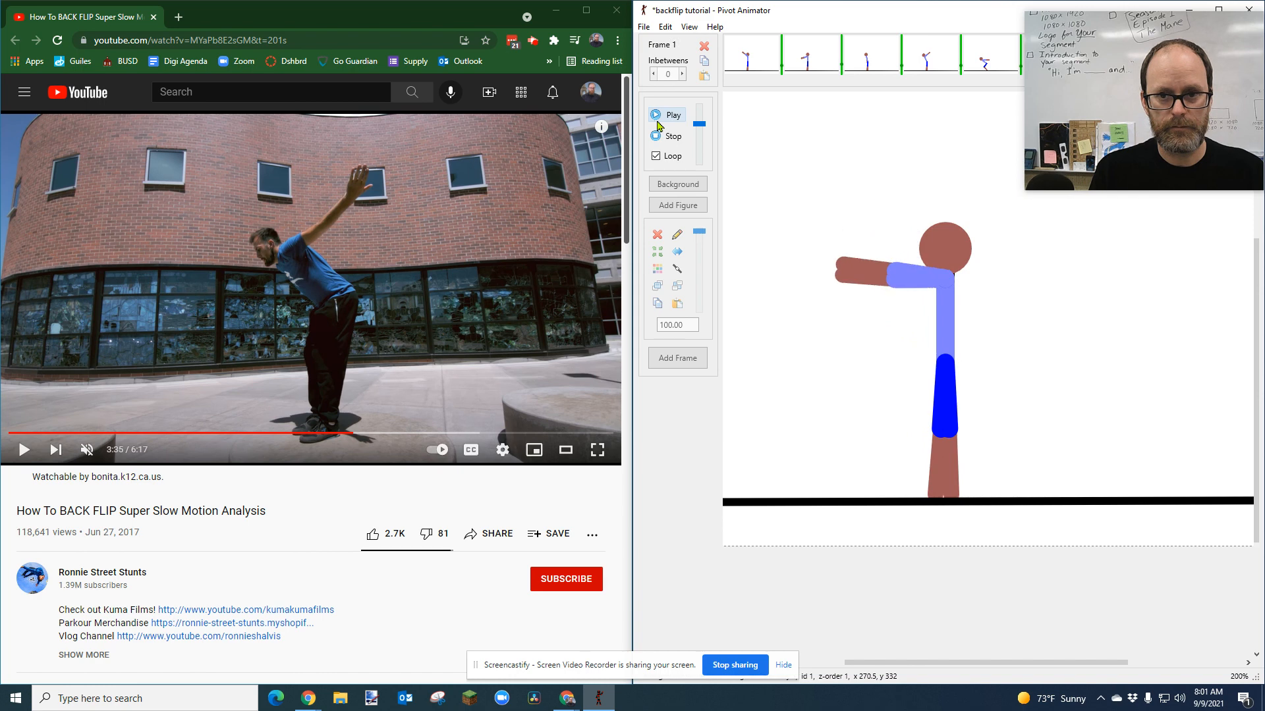
pyautogui.moveTo(1111, 78); pyautogui.dragTo(1091, 192)
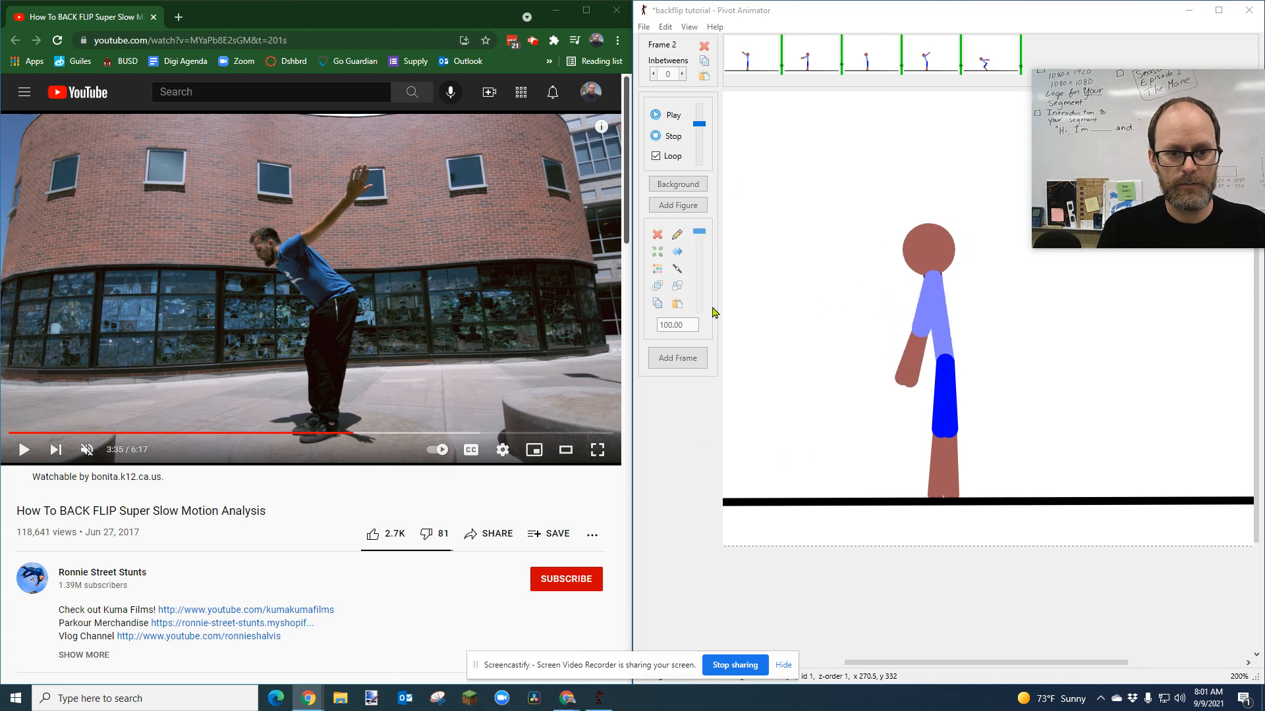
pyautogui.click(656, 135)
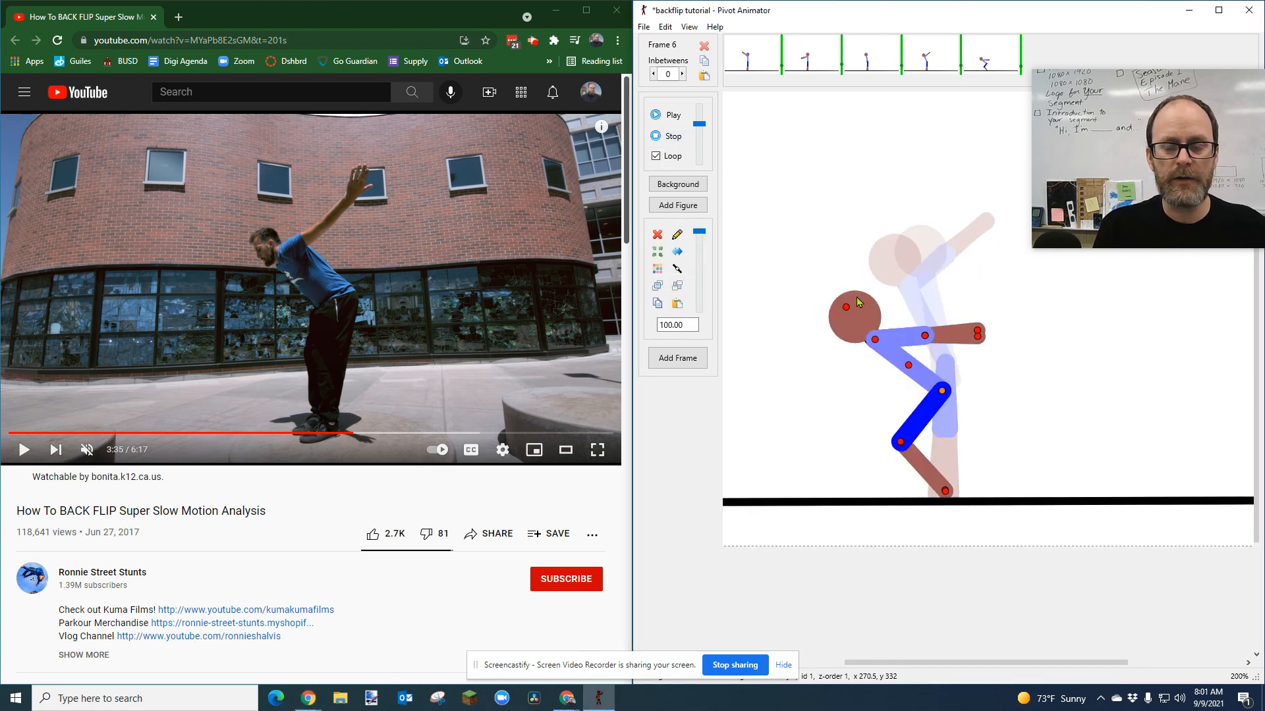